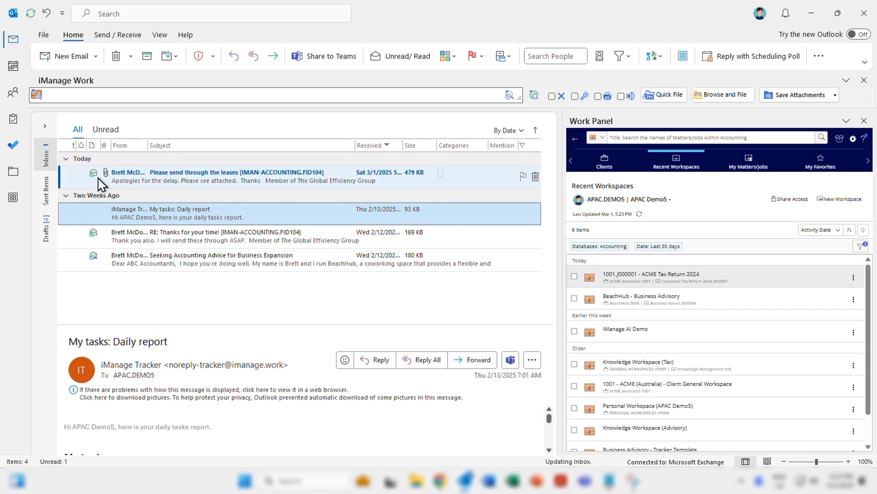
- Save all three lease agreement attachments from the "Please send through the leases" email as new documents in the iManage Documents folder
{"action": "left_click", "coordinate": [172, 181]}
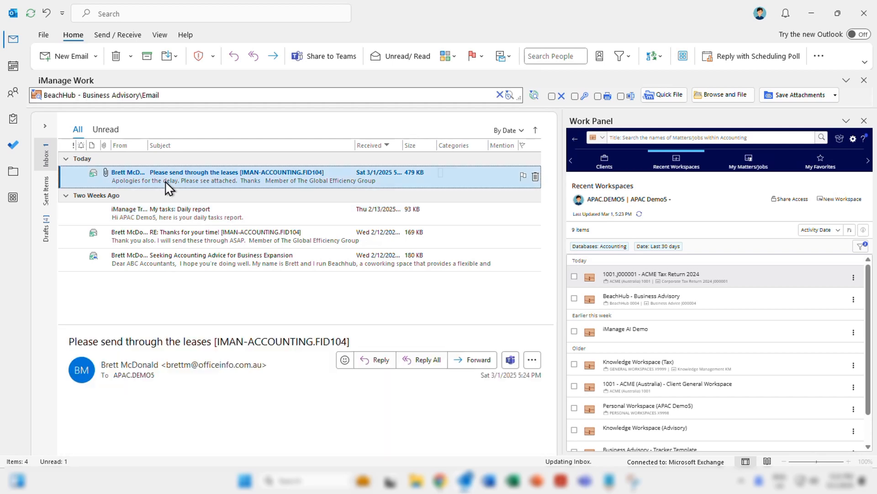
{"action": "left_click", "coordinate": [832, 95]}
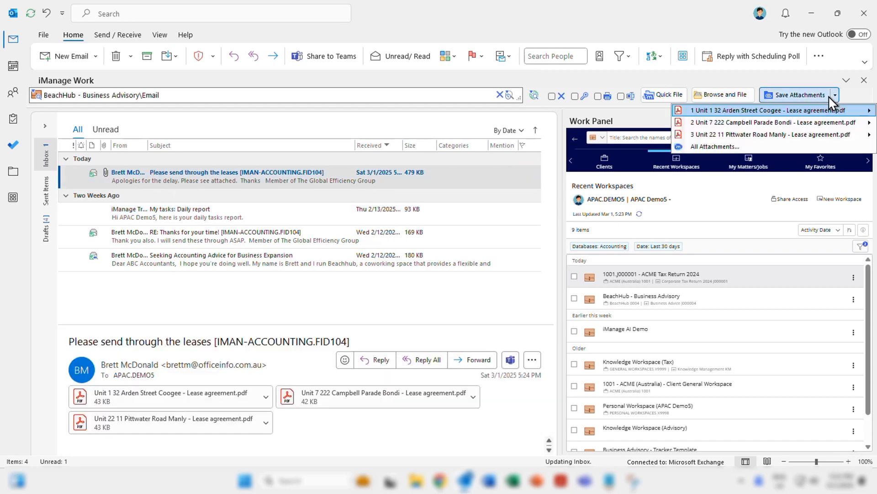
{"action": "left_click", "coordinate": [810, 143]}
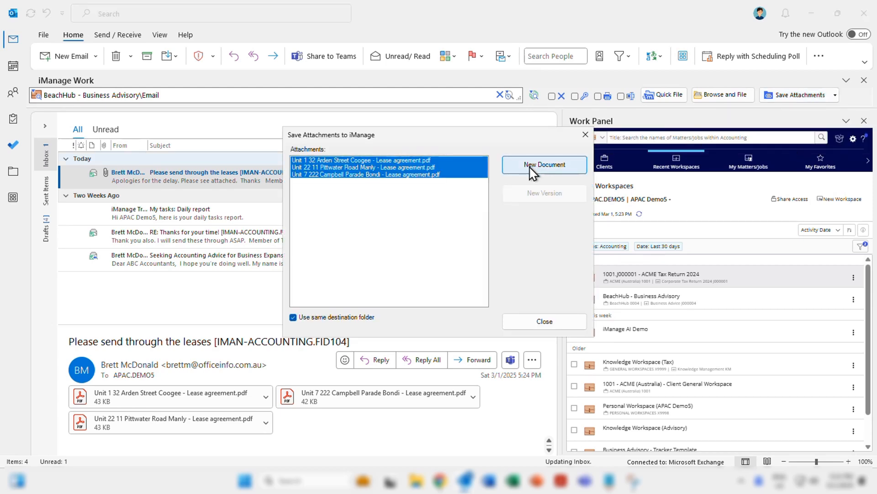
{"action": "left_click", "coordinate": [531, 173]}
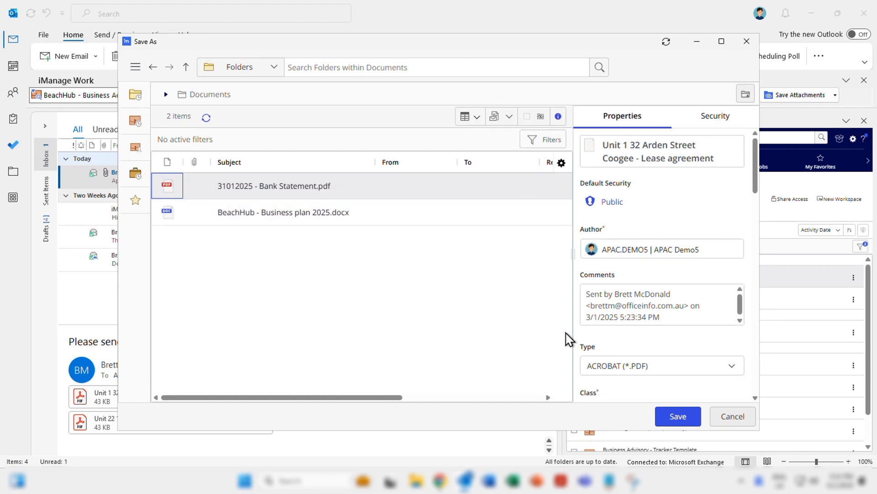
{"action": "left_click", "coordinate": [675, 417]}
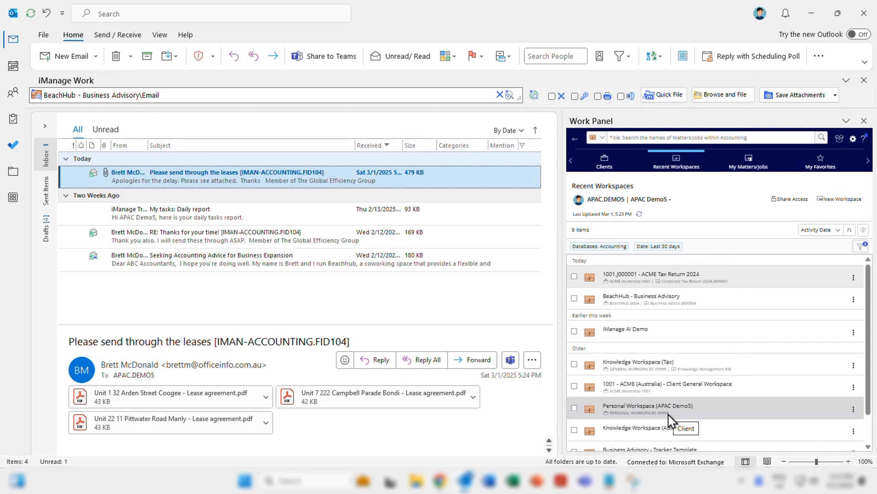
- Open the Documents folder of the BeachHub - Business Advisory workspace and start adding it as a task in Tracker
{"action": "left_click", "coordinate": [670, 302]}
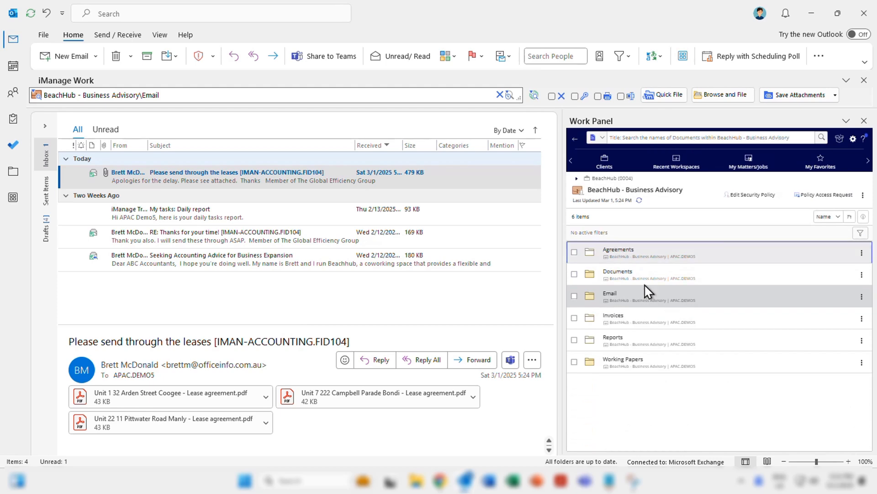
{"action": "left_click", "coordinate": [626, 275]}
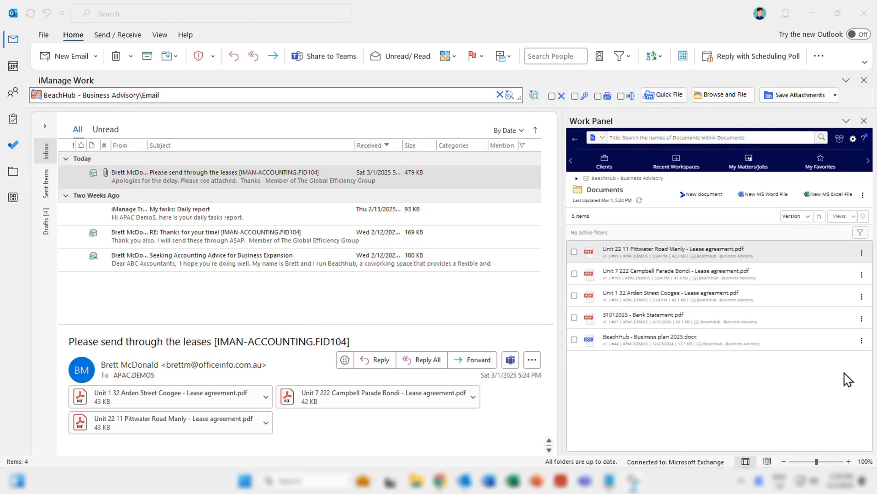
{"action": "left_click", "coordinate": [864, 195]}
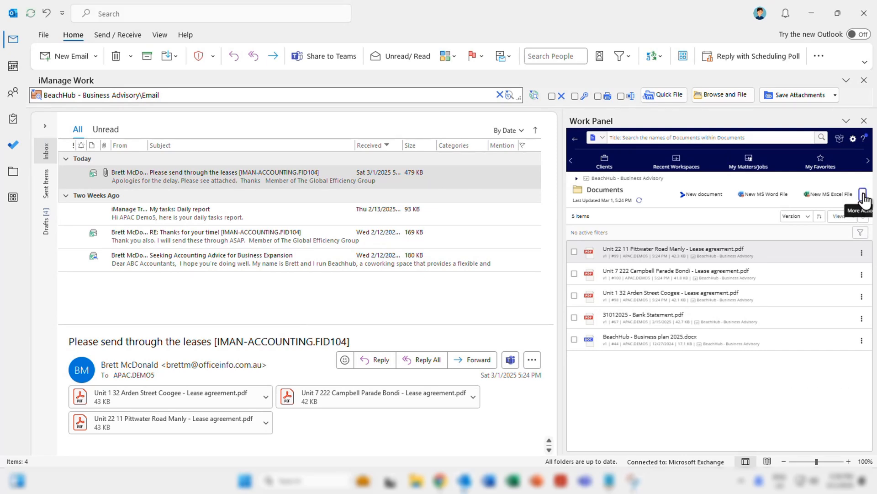
{"action": "left_click", "coordinate": [863, 195]}
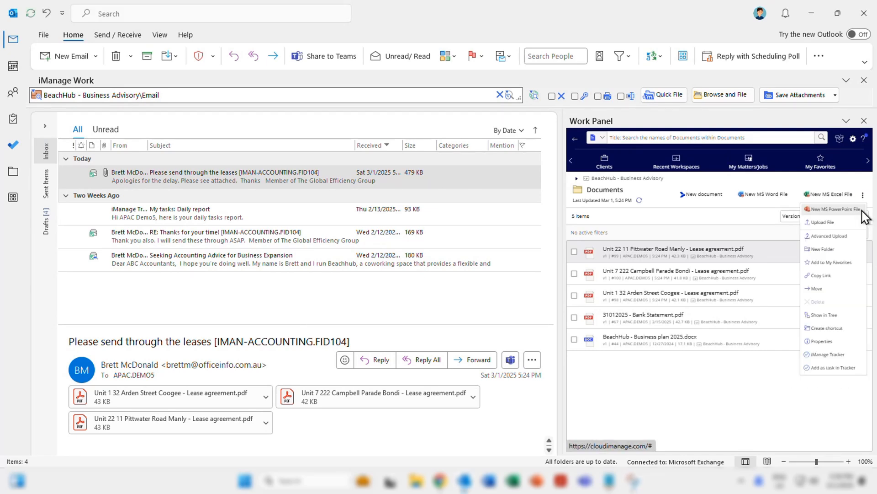
{"action": "left_click", "coordinate": [842, 367]}
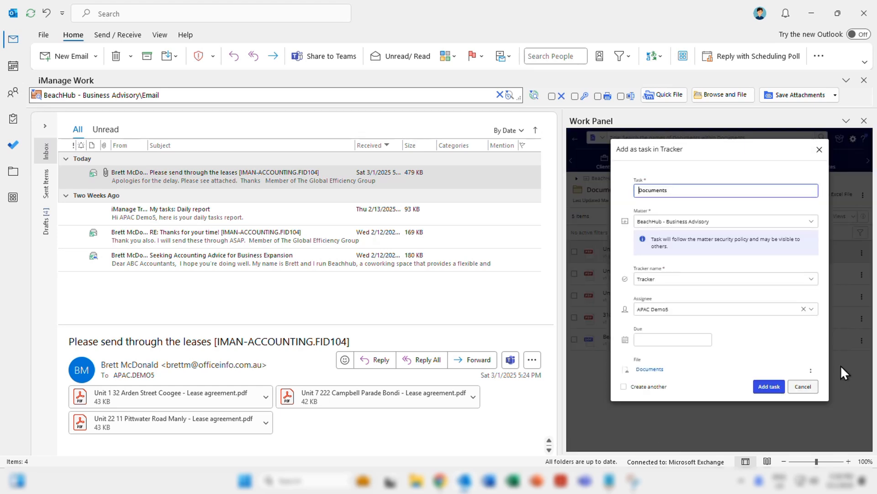
- Name the task "Lease review" and assign it to the last team member in the assignee list
{"action": "left_click_drag", "start_coordinate": [700, 190], "coordinate": [623, 190]}
{"action": "type", "text": "Lease review"}
{"action": "left_click", "coordinate": [741, 315]}
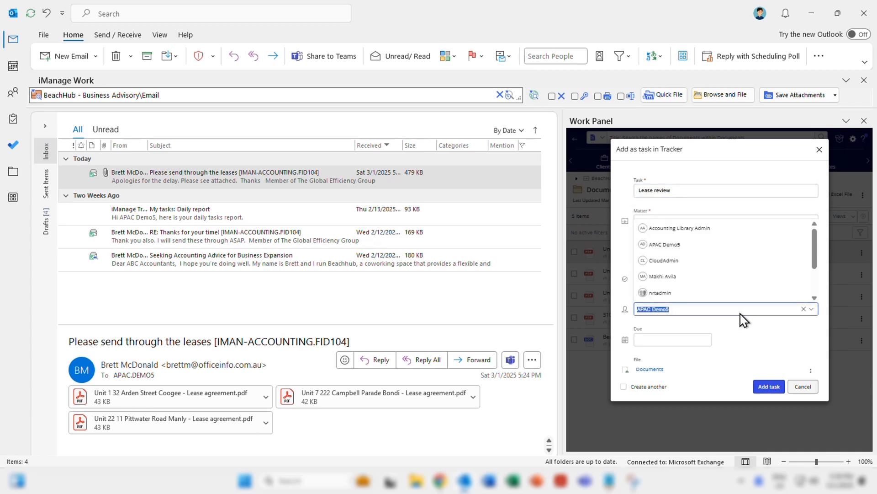
{"action": "scroll", "coordinate": [732, 296], "scroll_direction": "down", "scroll_amount": 1}
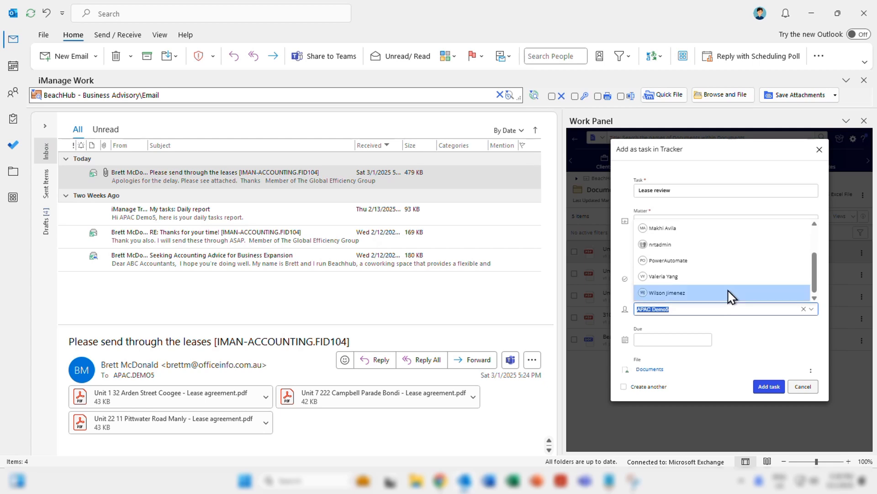
{"action": "left_click", "coordinate": [733, 295]}
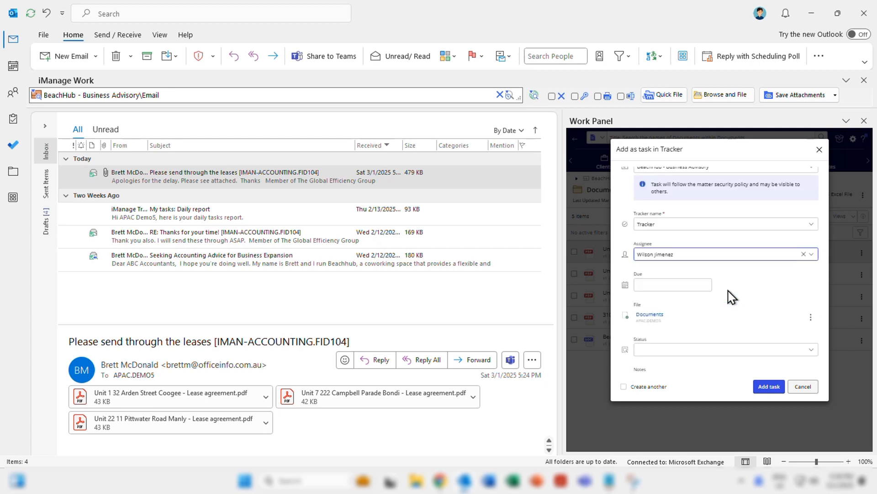
- Set the task's due date to 3/3/2025 and its status to To do
{"action": "left_click", "coordinate": [685, 286]}
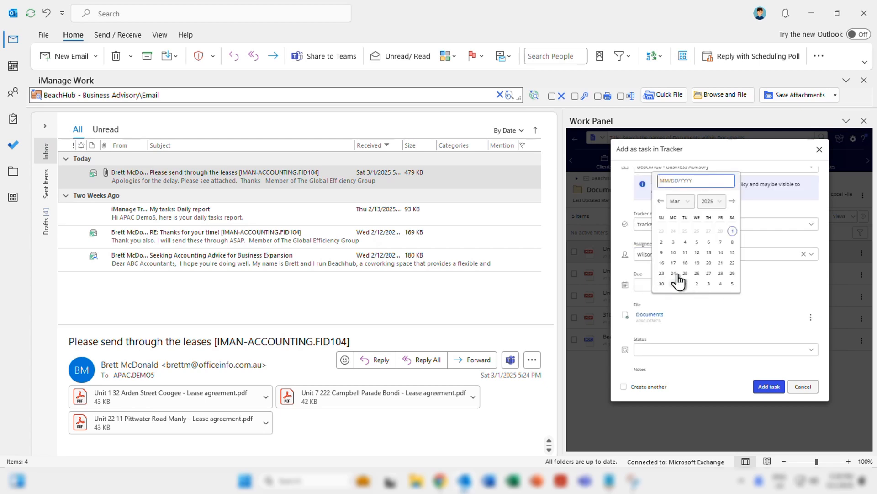
{"action": "left_click", "coordinate": [672, 242]}
{"action": "scroll", "coordinate": [740, 303], "scroll_direction": "down", "scroll_amount": 1}
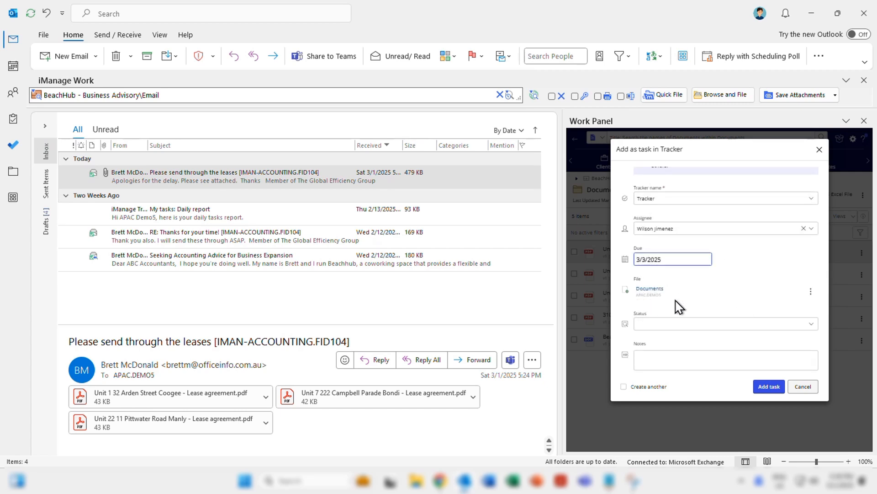
{"action": "left_click", "coordinate": [681, 325]}
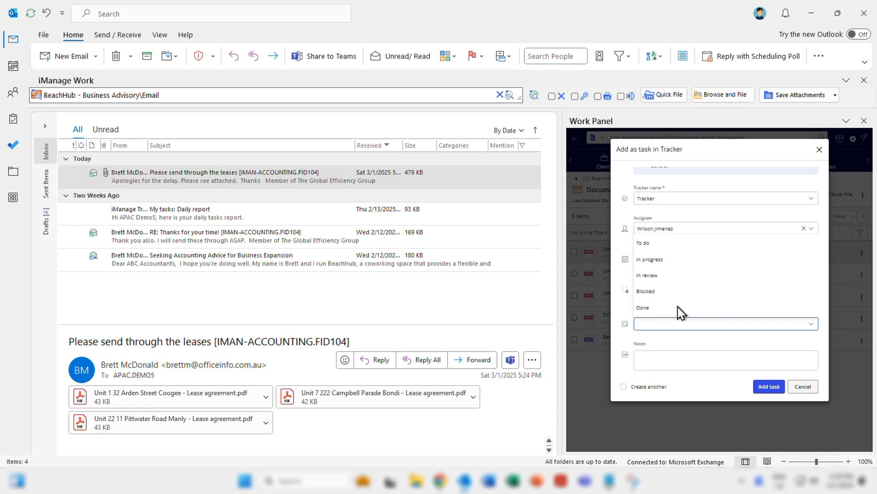
{"action": "left_click", "coordinate": [661, 252]}
- Enter the note "Please review with iManage AI", add the task to the tracker and close the task dialog
{"action": "left_click", "coordinate": [673, 360]}
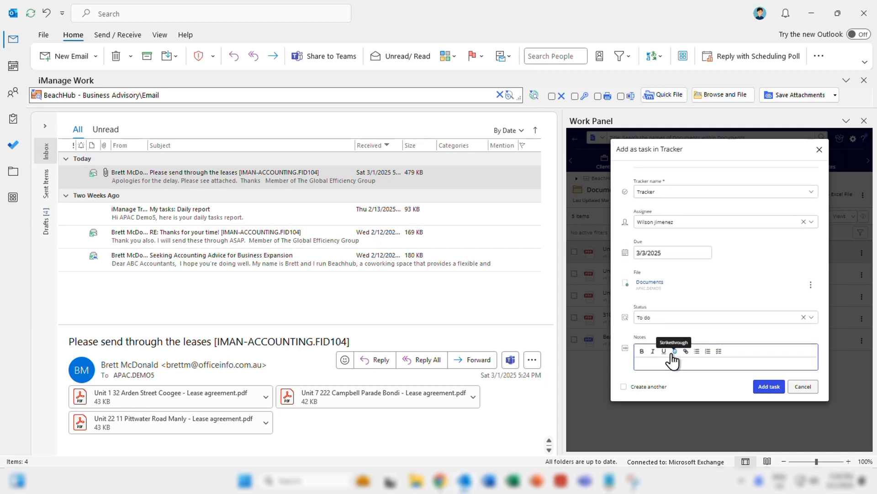
{"action": "type", "text": "Please review with iManage AI"}
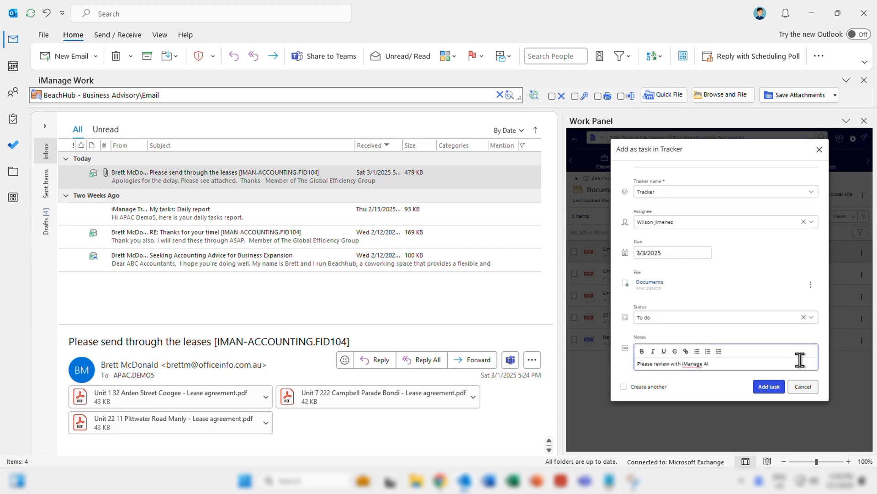
{"action": "left_click", "coordinate": [767, 387]}
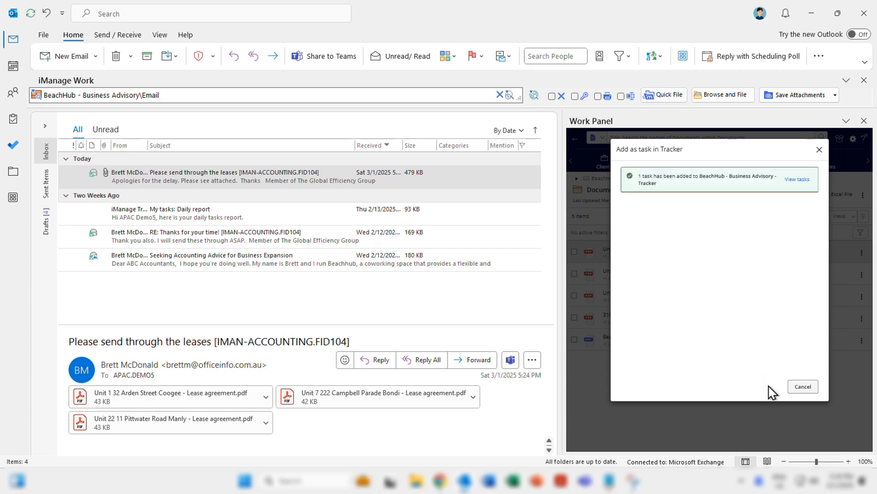
{"action": "left_click", "coordinate": [802, 386]}
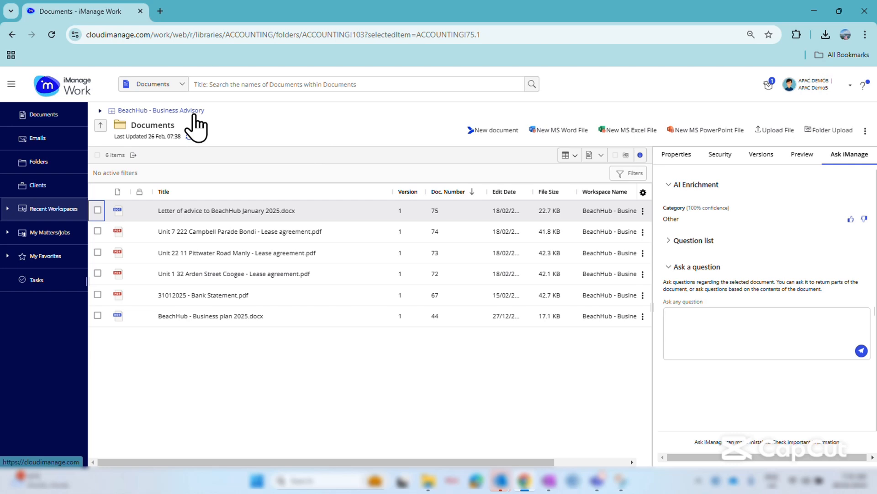
- In iManage Work in the browser, review the AI Enrichment details of the Bondi, Manly and Coogee lease agreements
{"action": "left_click", "coordinate": [354, 230]}
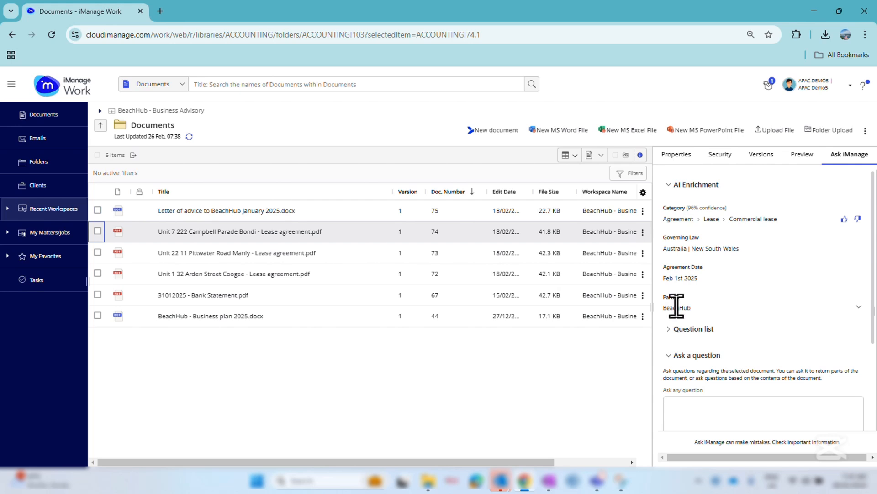
{"action": "left_click", "coordinate": [363, 256]}
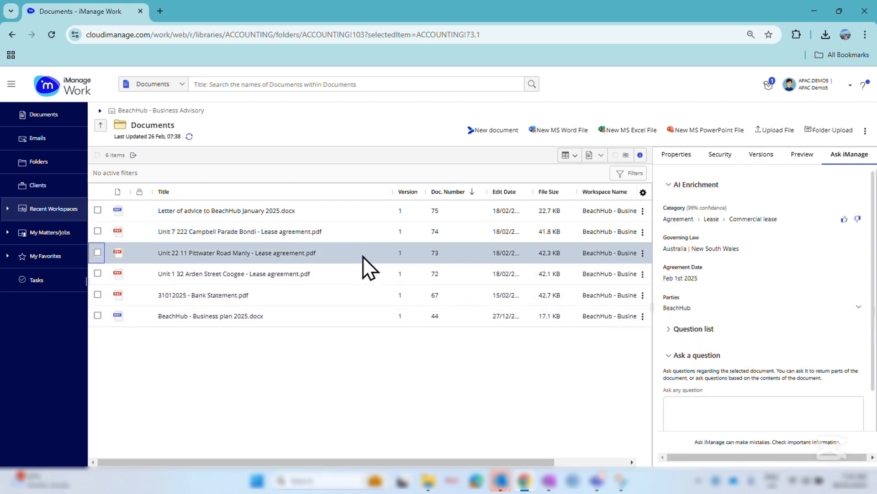
{"action": "left_click", "coordinate": [358, 275]}
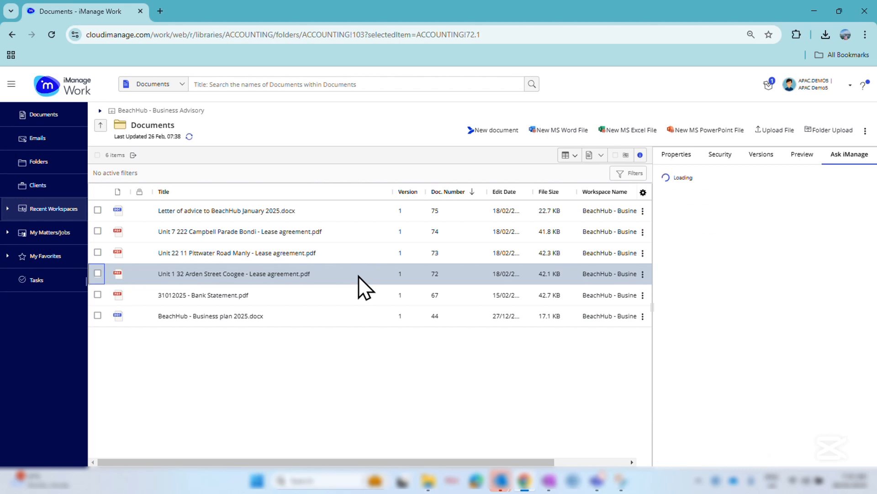
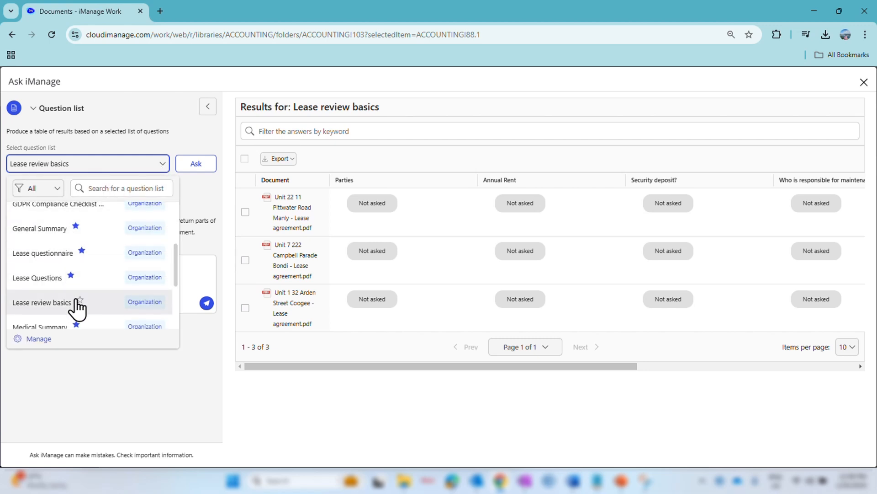
- Run the "Lease review basics" question list on the three lease agreements and collapse the question pane to widen the results
{"action": "left_click", "coordinate": [189, 181]}
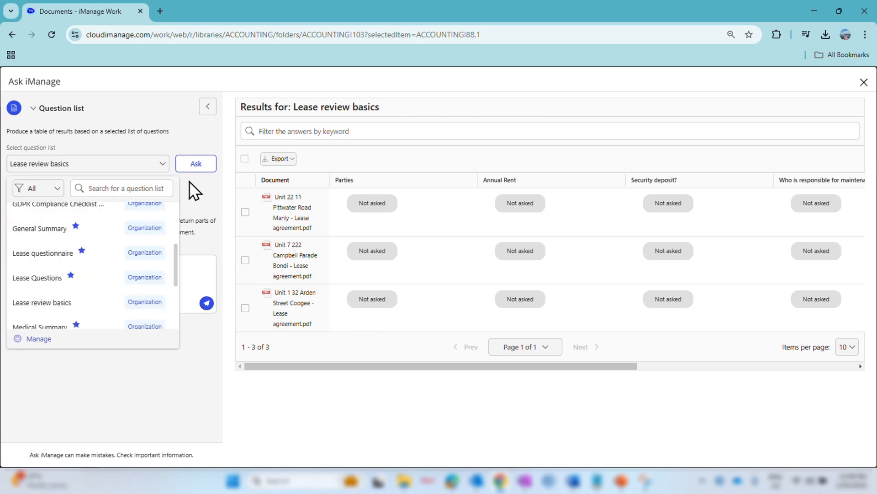
{"action": "left_click", "coordinate": [196, 168]}
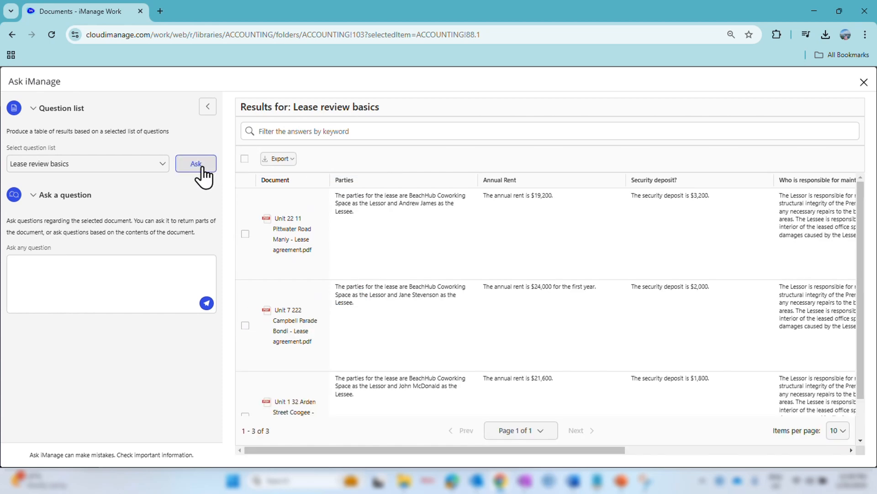
{"action": "left_click", "coordinate": [207, 107]}
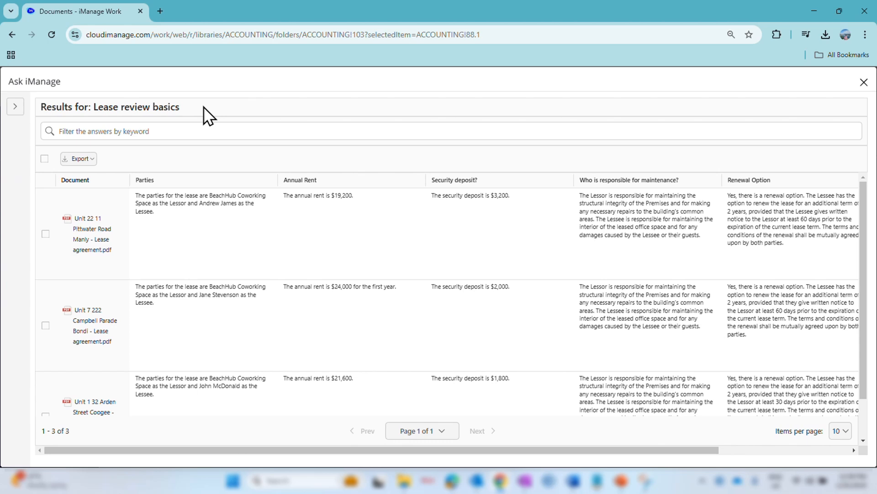
{"action": "key", "text": "ctrl+0"}
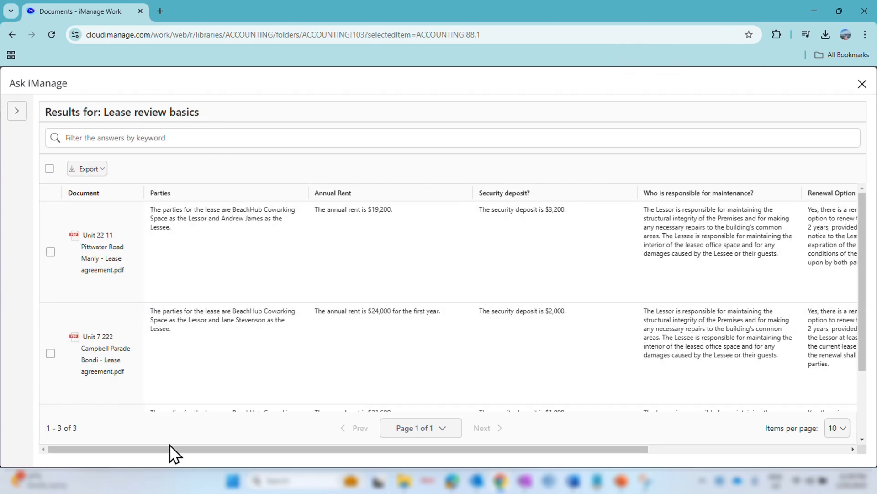
{"action": "left_click_drag", "start_coordinate": [169, 445], "coordinate": [117, 442]}
{"action": "key", "text": "ctrl+minus"}
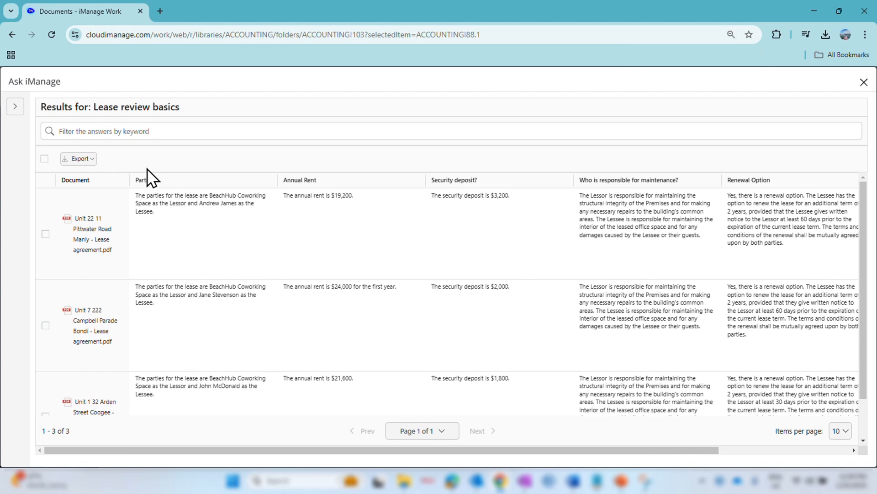
{"action": "mouse_move", "coordinate": [136, 234]}
{"action": "mouse_move", "coordinate": [140, 273]}
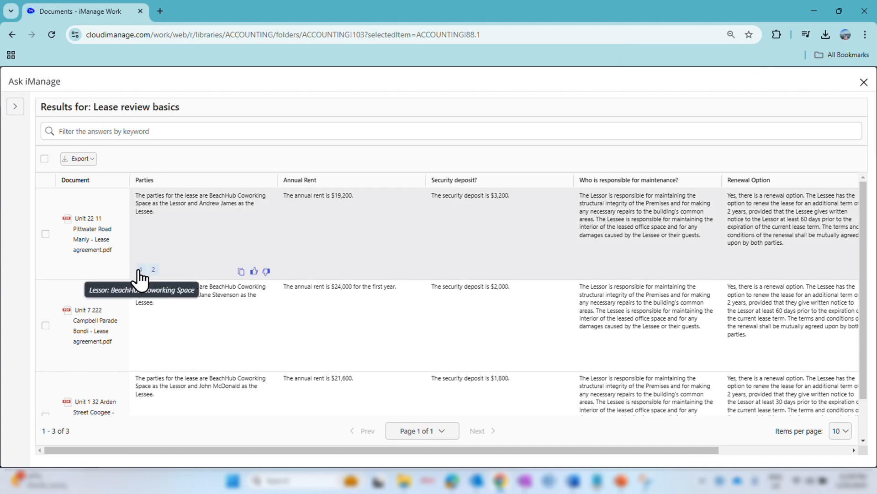
{"action": "left_click", "coordinate": [153, 269]}
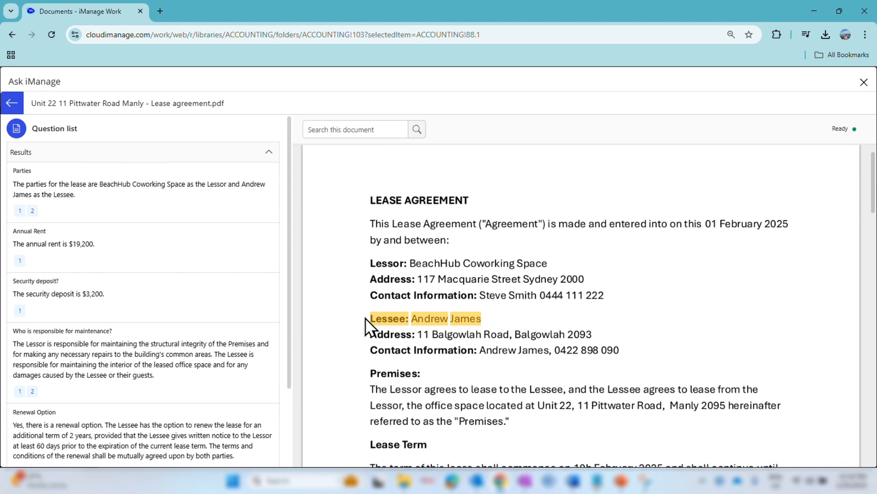
{"action": "left_click", "coordinate": [10, 109]}
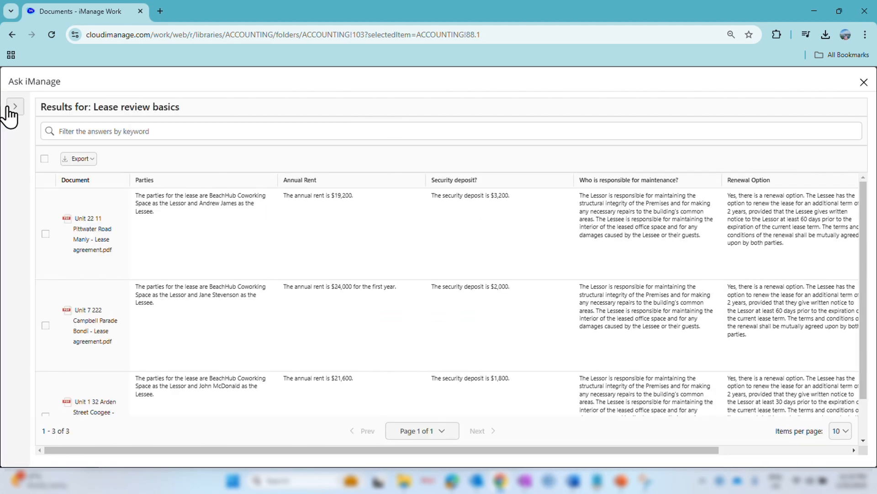
- Look at the export options for the lease review results without exporting, and close Ask iManage
{"action": "left_click", "coordinate": [95, 160]}
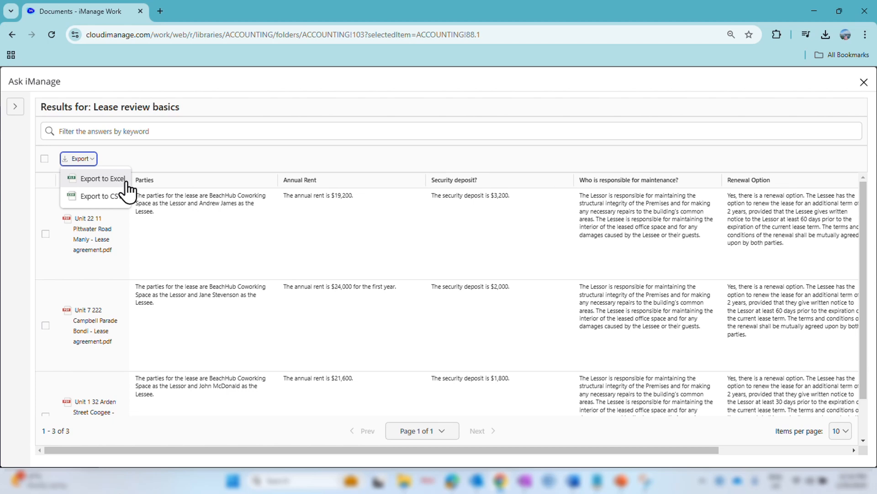
{"action": "left_click", "coordinate": [110, 157]}
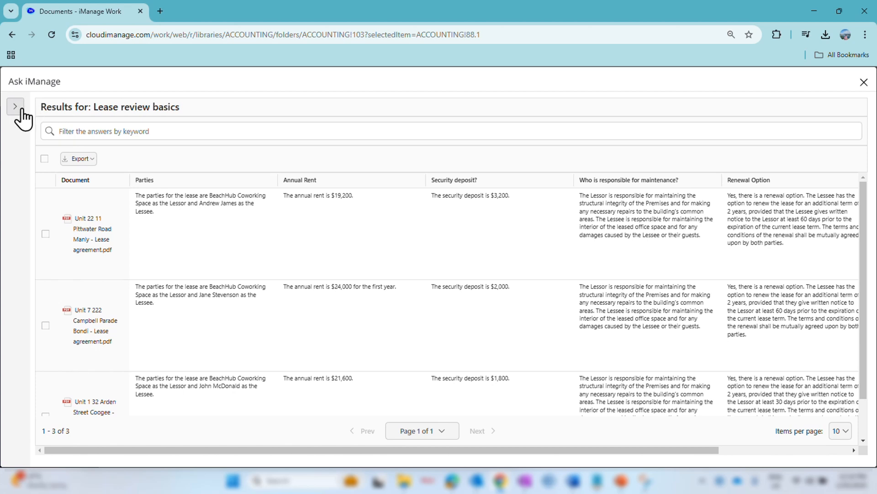
{"action": "left_click", "coordinate": [864, 82]}
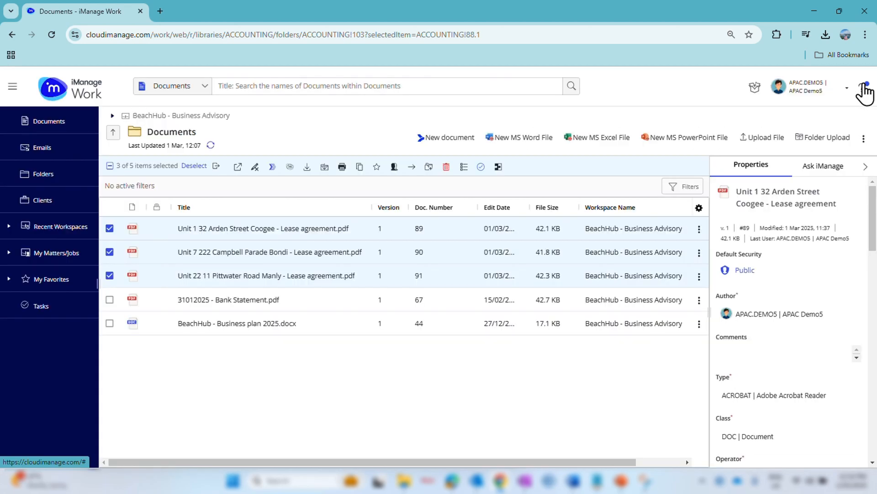
{"action": "left_click", "coordinate": [199, 165]}
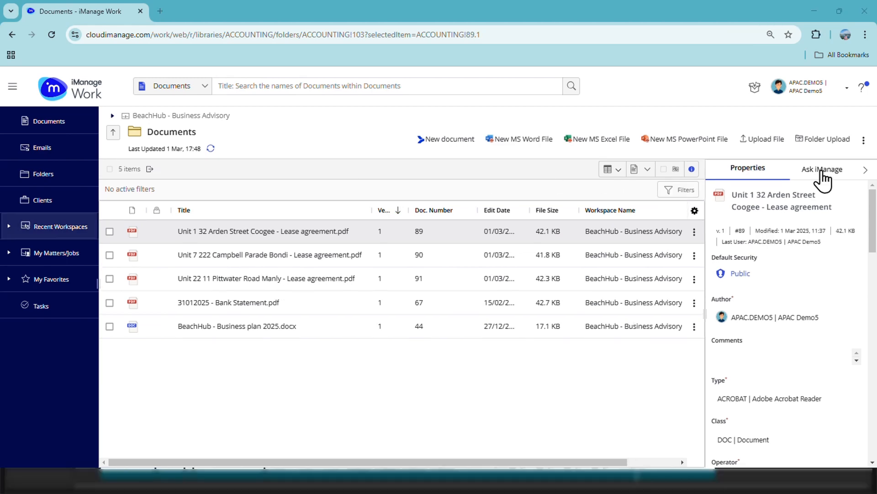
{"action": "left_click", "coordinate": [822, 176]}
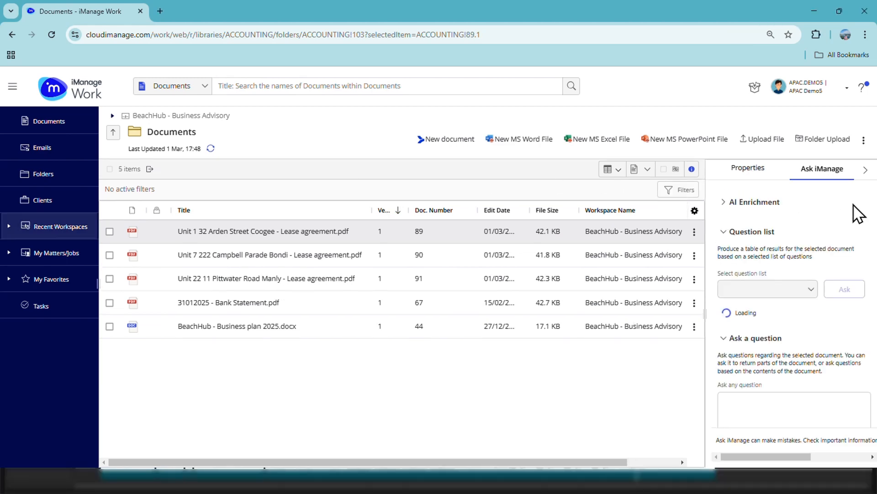
{"action": "scroll", "coordinate": [858, 213], "scroll_direction": "down", "scroll_amount": 2}
{"action": "scroll", "coordinate": [859, 214], "scroll_direction": "down", "scroll_amount": 3}
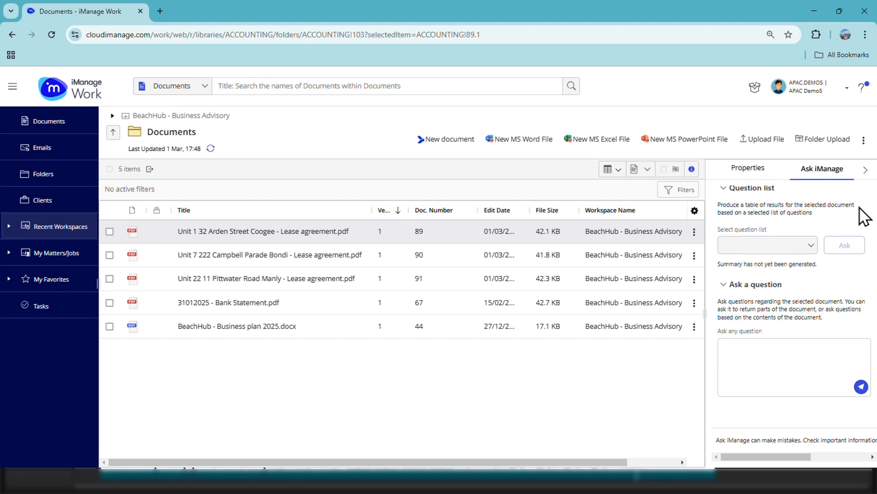
{"action": "scroll", "coordinate": [850, 256], "scroll_direction": "down", "scroll_amount": 5}
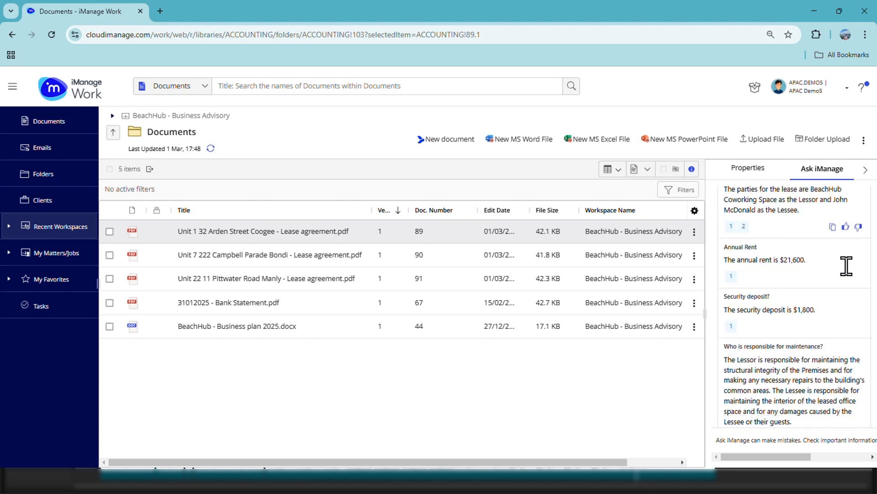
{"action": "scroll", "coordinate": [846, 266], "scroll_direction": "down", "scroll_amount": 10}
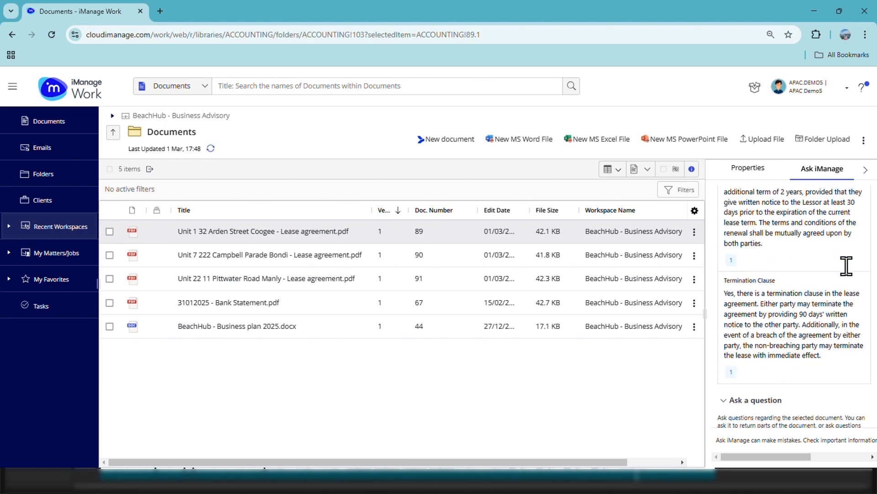
{"action": "scroll", "coordinate": [846, 266], "scroll_direction": "down", "scroll_amount": 1}
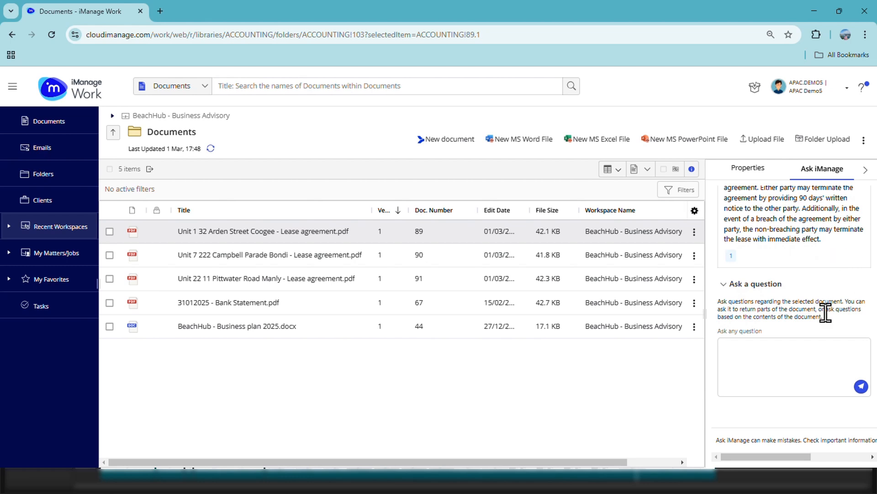
- Ask about the Coogee lease "What happens in the event of damage to the property?" and view the answer
{"action": "left_click", "coordinate": [803, 349]}
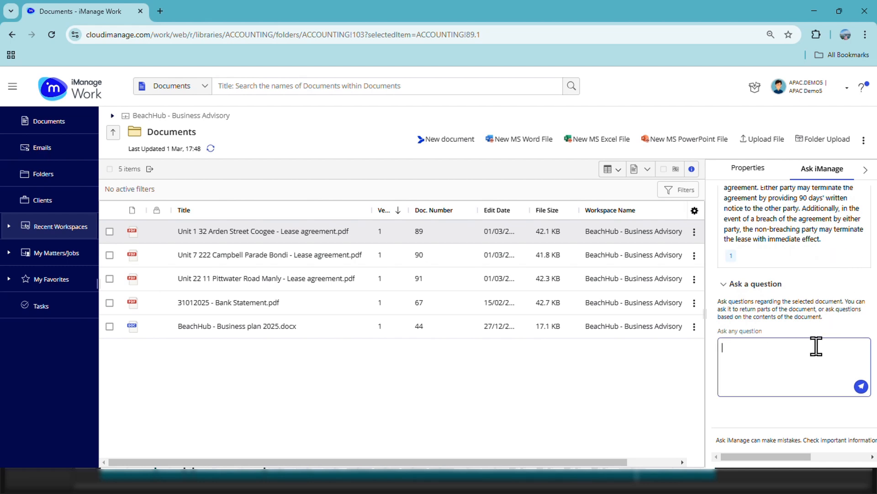
{"action": "type", "text": "What happens in the event of damage to the property?"}
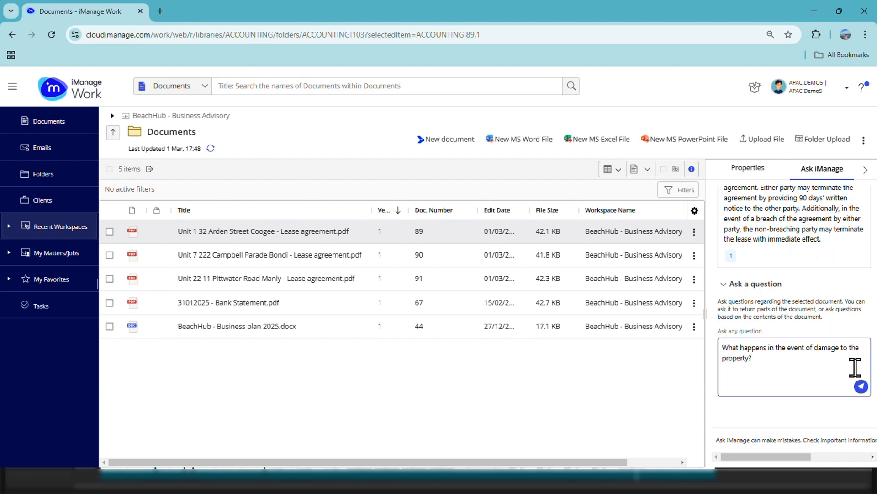
{"action": "left_click", "coordinate": [861, 386]}
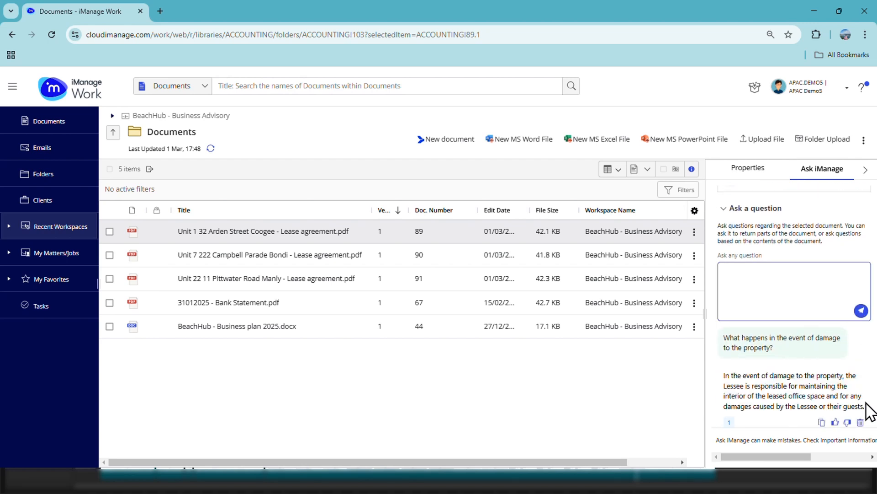
{"action": "scroll", "coordinate": [860, 366], "scroll_direction": "down", "scroll_amount": 1}
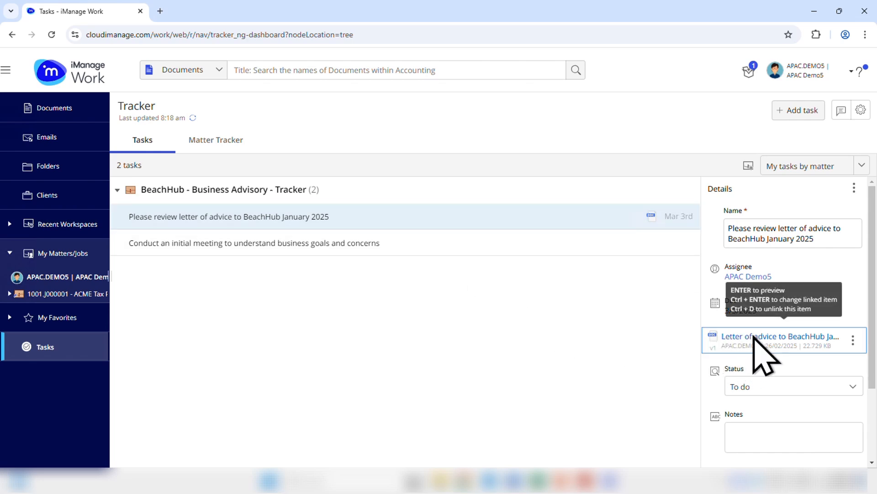
- Preview the letter of advice linked to the Tracker review task and read its rent, financial impact and recommendations sections
{"action": "left_click", "coordinate": [754, 337]}
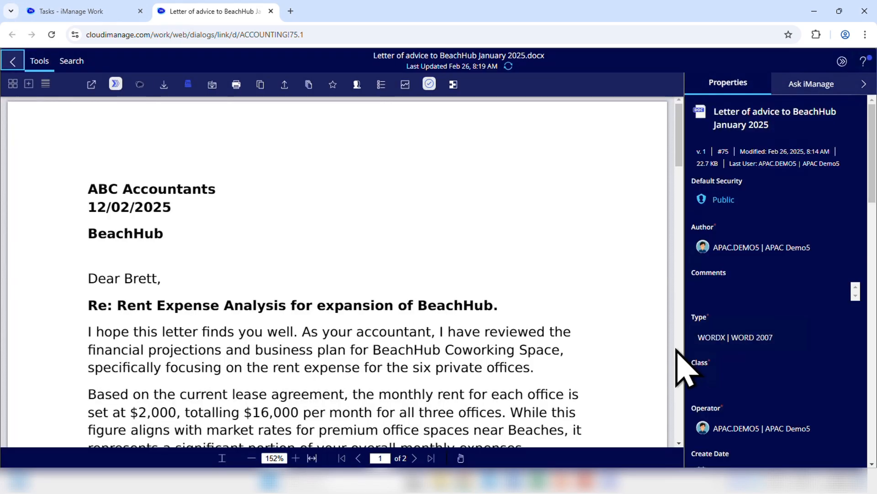
{"action": "scroll", "coordinate": [679, 351], "scroll_direction": "down", "scroll_amount": 3}
{"action": "scroll", "coordinate": [679, 351], "scroll_direction": "down", "scroll_amount": 7}
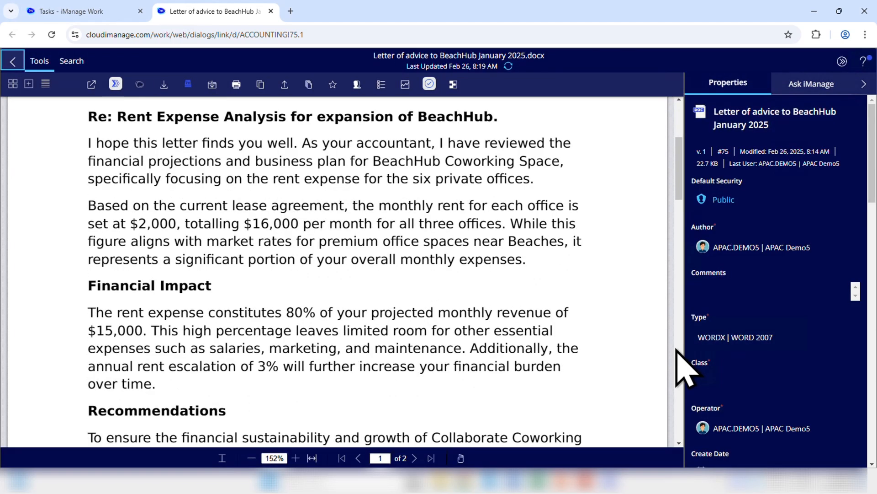
{"action": "scroll", "coordinate": [677, 350], "scroll_direction": "up", "scroll_amount": 10}
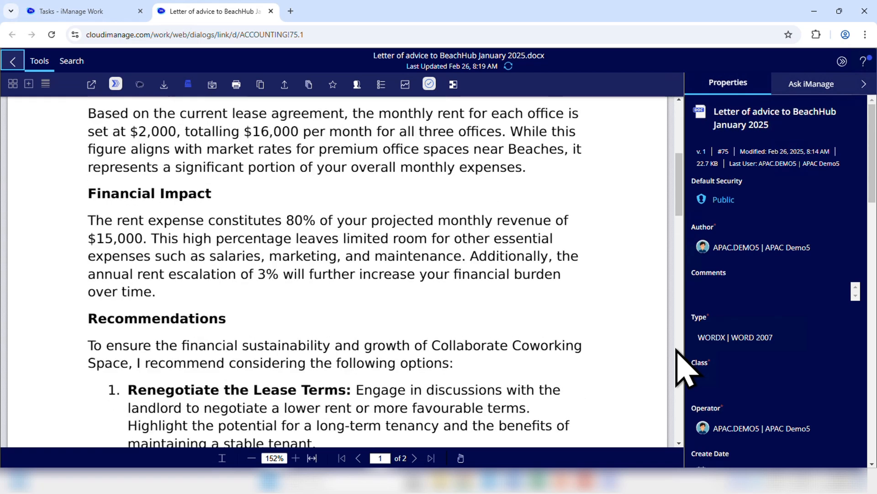
{"action": "scroll", "coordinate": [677, 350], "scroll_direction": "down", "scroll_amount": 2}
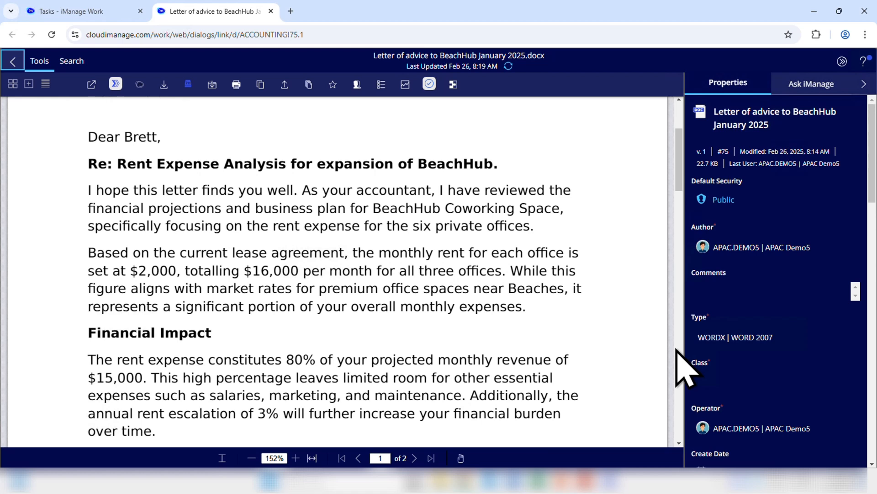
- Ask iManage "Please check the document for errors and outline them in a table?" for the letter, and review the resulting table
{"action": "left_click", "coordinate": [843, 84]}
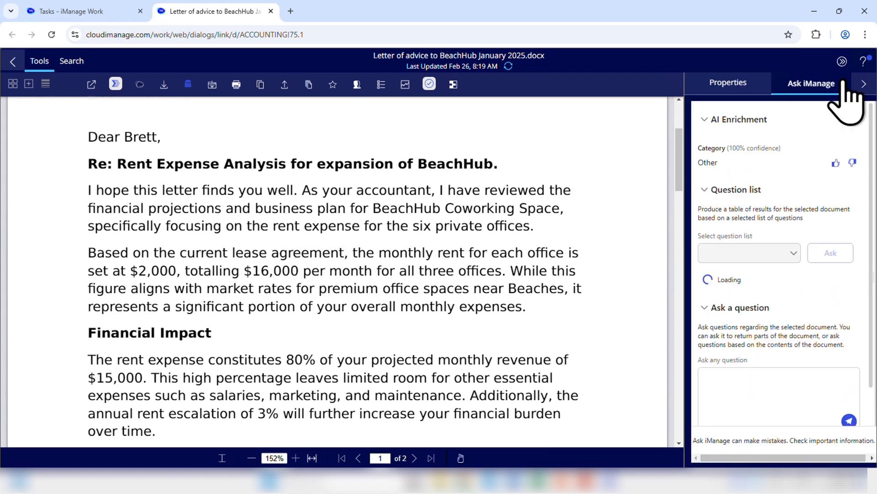
{"action": "scroll", "coordinate": [807, 336], "scroll_direction": "down", "scroll_amount": 1}
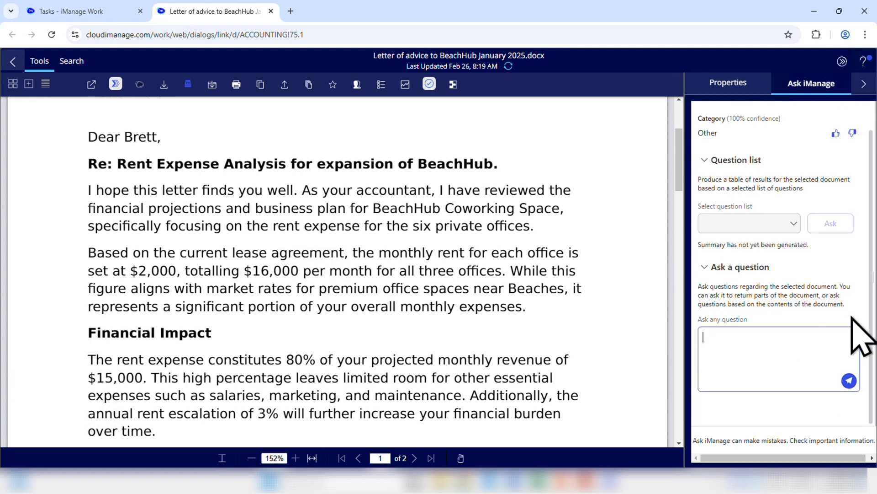
{"action": "type", "text": "Please check the document for errors and outline them in a table?"}
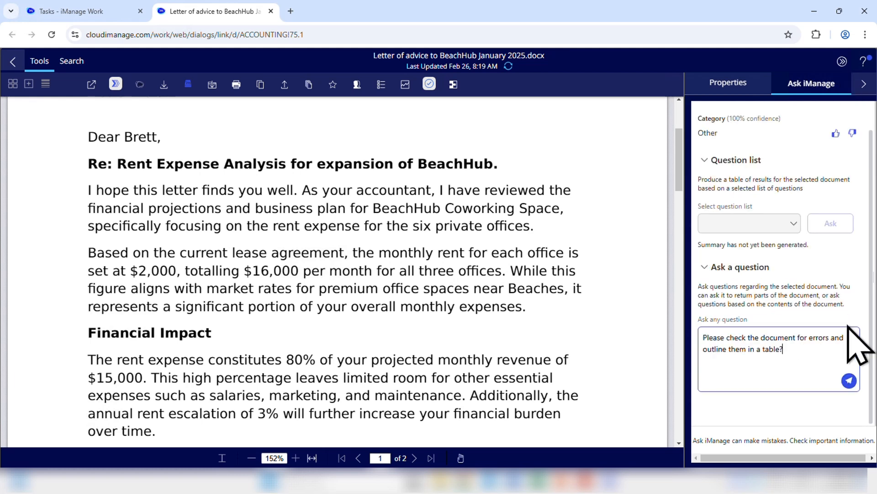
{"action": "left_click", "coordinate": [849, 380]}
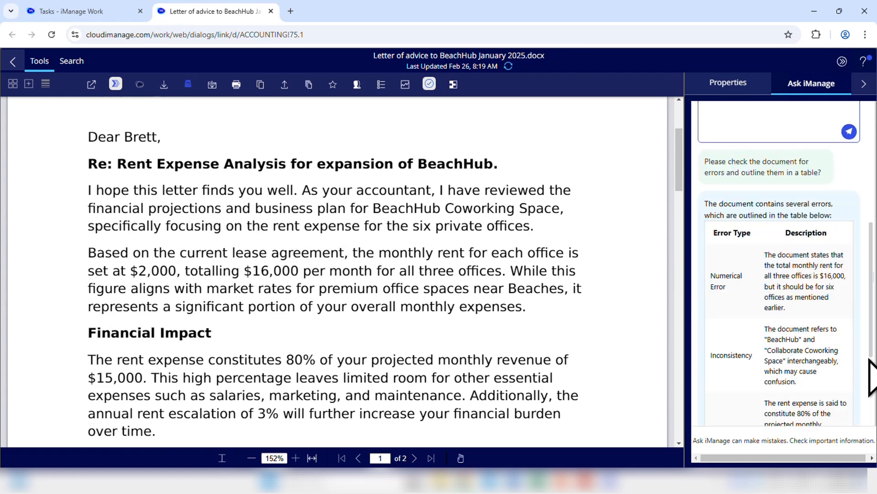
{"action": "scroll", "coordinate": [870, 361], "scroll_direction": "down", "scroll_amount": 1}
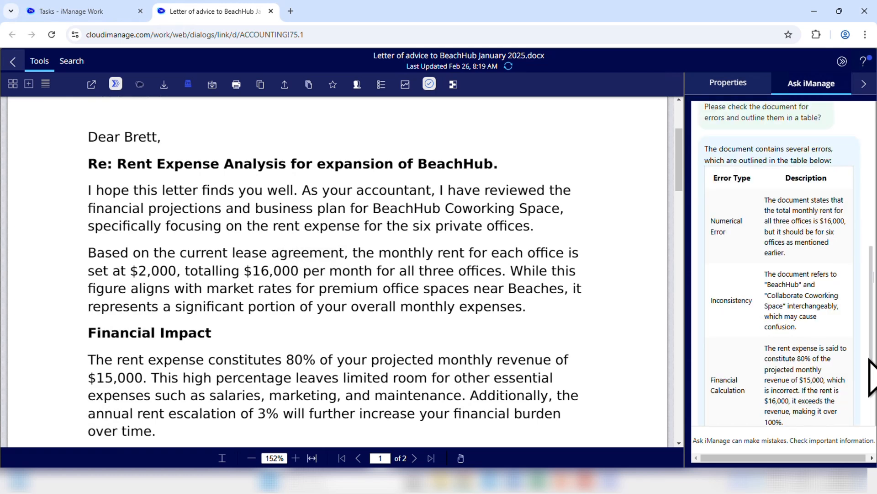
{"action": "scroll", "coordinate": [871, 361], "scroll_direction": "down", "scroll_amount": 1}
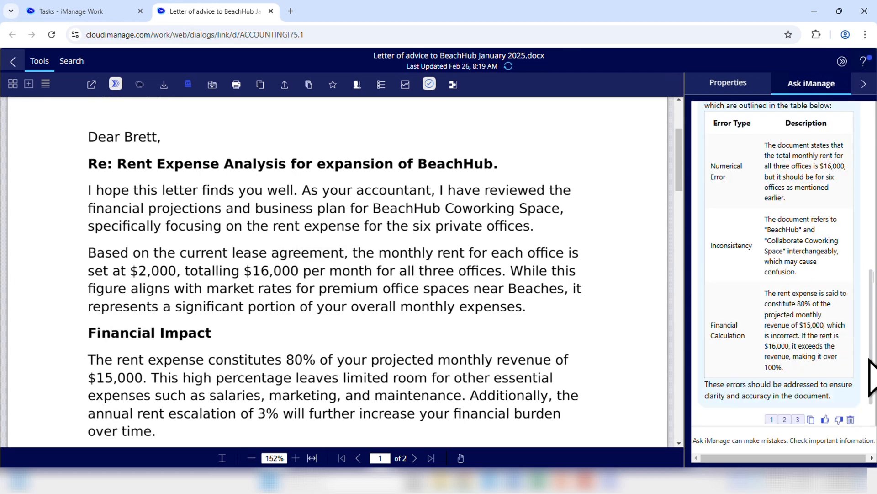
{"action": "scroll", "coordinate": [871, 377], "scroll_direction": "up", "scroll_amount": 1}
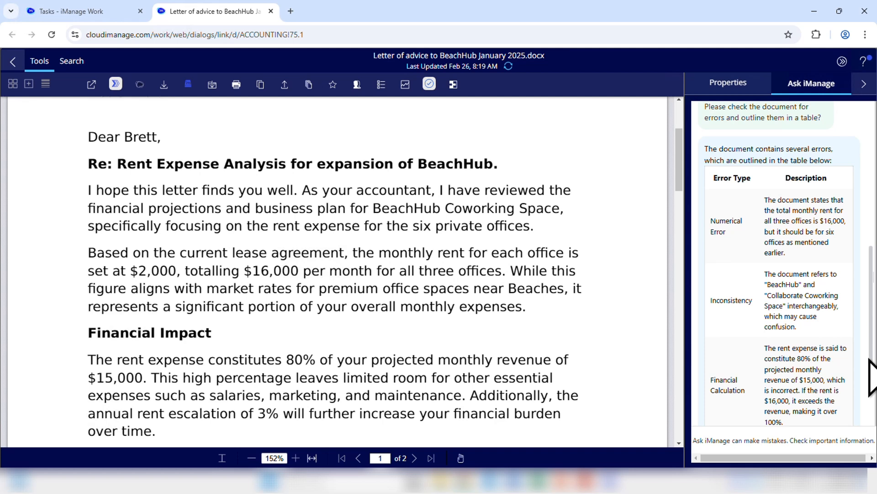
{"action": "scroll", "coordinate": [873, 377], "scroll_direction": "down", "scroll_amount": 1}
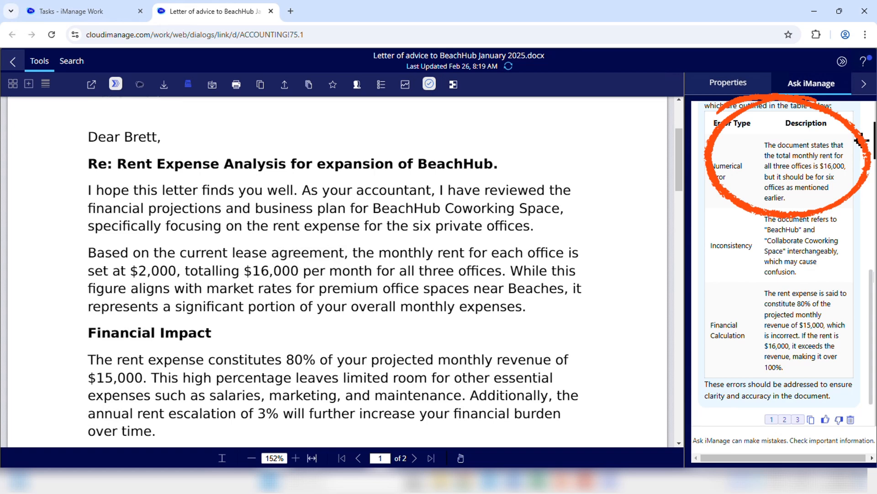
- Open the letter for co-author editing in Word and correct the total monthly rent for the three offices to $6,000
{"action": "left_click", "coordinate": [87, 80]}
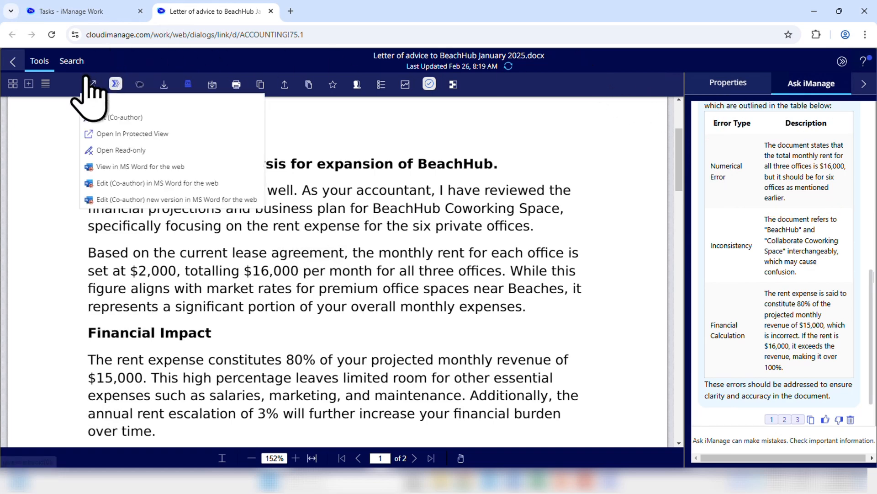
{"action": "left_click", "coordinate": [227, 118]}
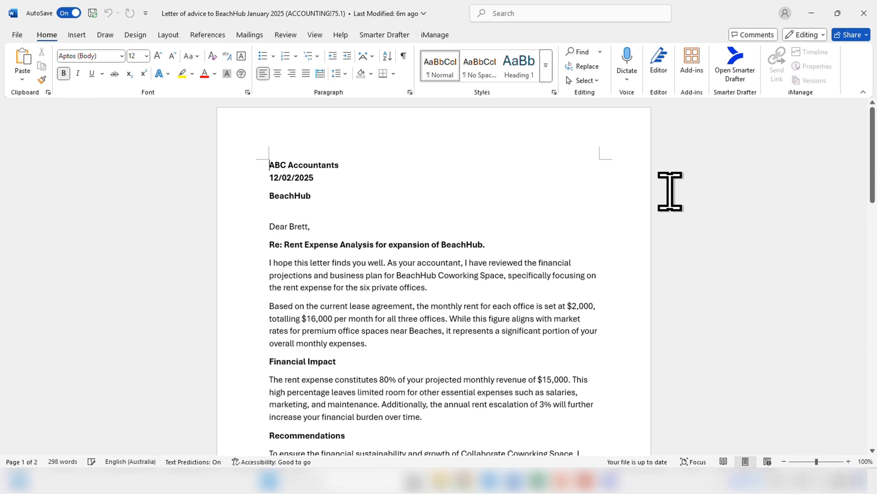
{"action": "scroll", "coordinate": [670, 191], "scroll_direction": "down", "scroll_amount": 1}
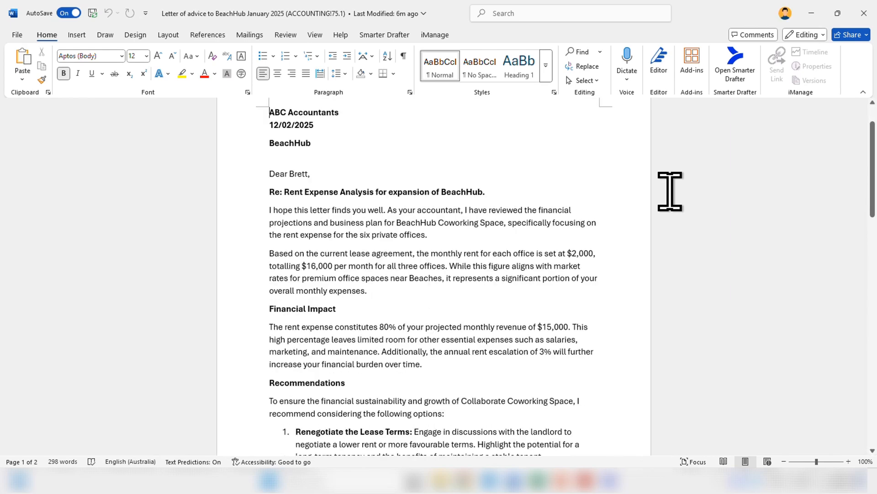
{"action": "left_click", "coordinate": [312, 267]}
{"action": "key", "text": "BackSpace"}
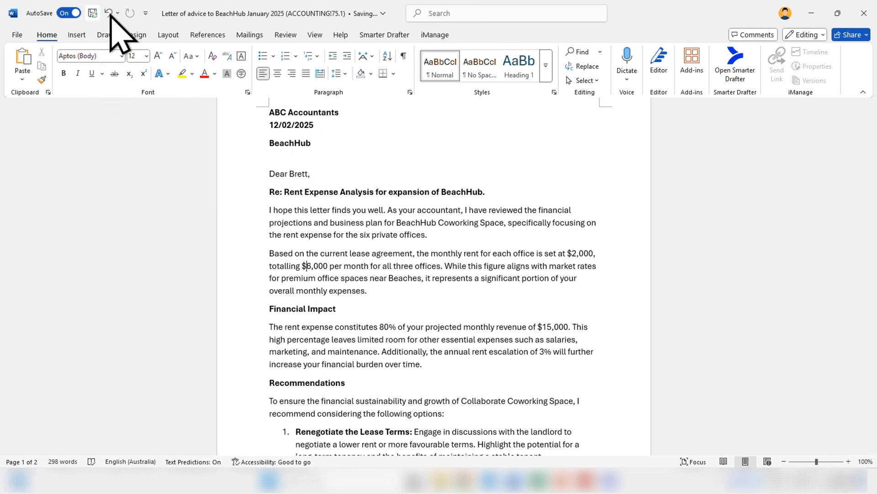
- Save the corrected letter to iManage as a PDF, keeping all pages and the new version option
{"action": "left_click", "coordinate": [436, 37]}
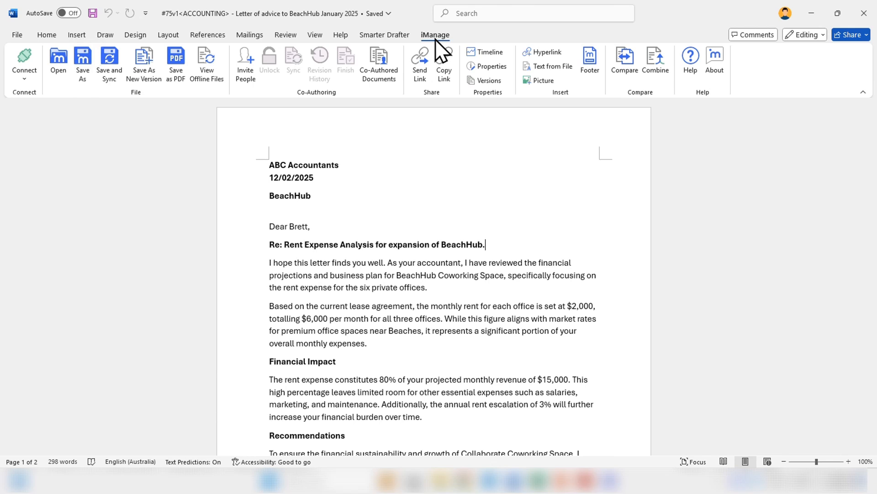
{"action": "left_click", "coordinate": [179, 75]}
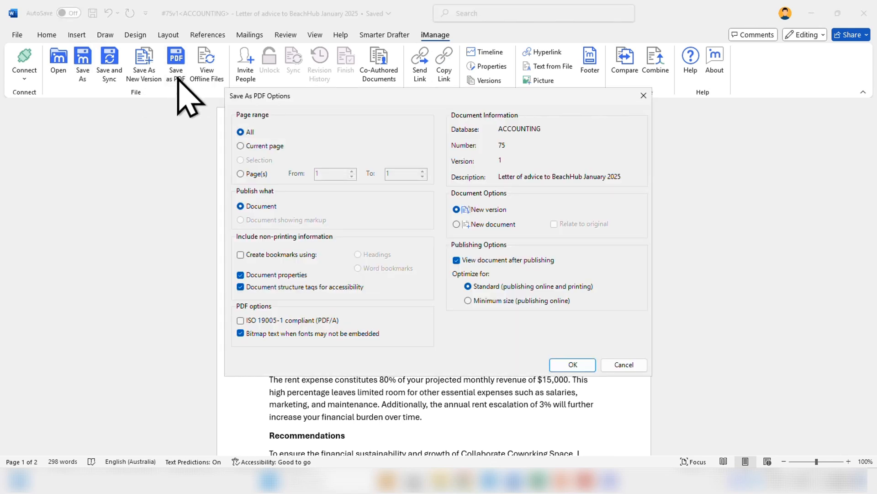
{"action": "left_click", "coordinate": [574, 364]}
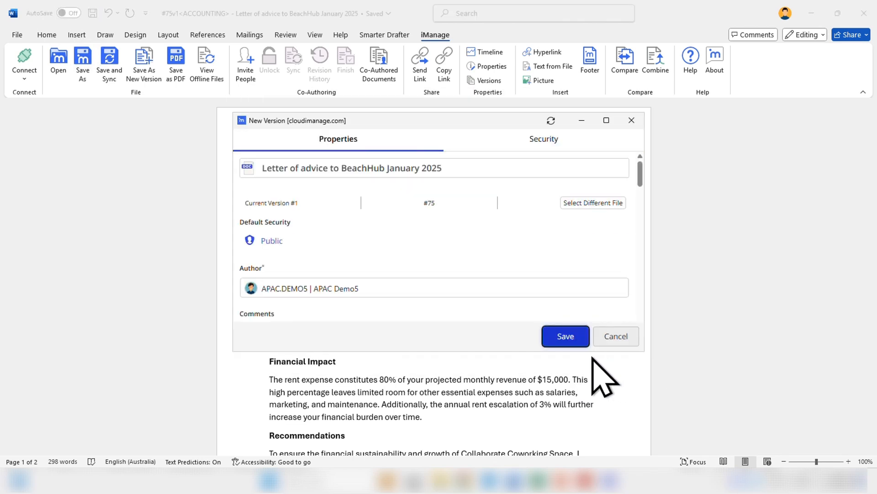
{"action": "left_click", "coordinate": [567, 337]}
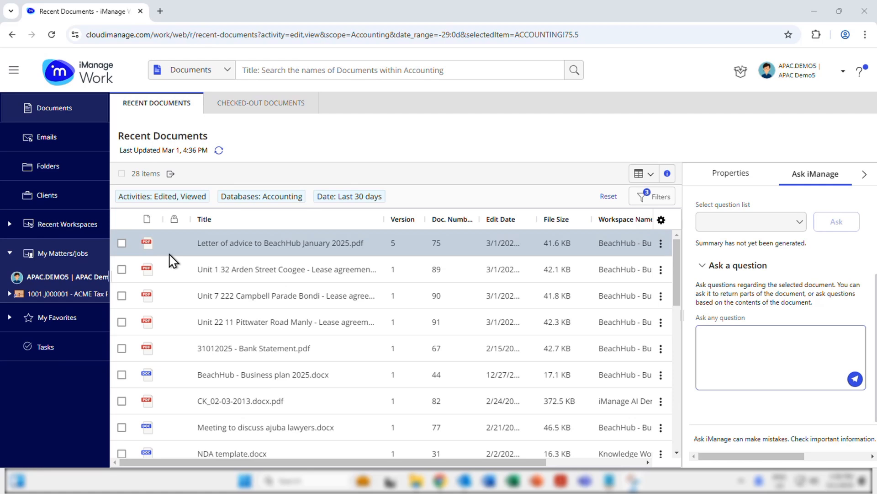
- Back in iManage Work, ask for the letter PDF "Please draft an informal email to the client summarising this document?" and copy the answer
{"action": "left_click", "coordinate": [822, 334]}
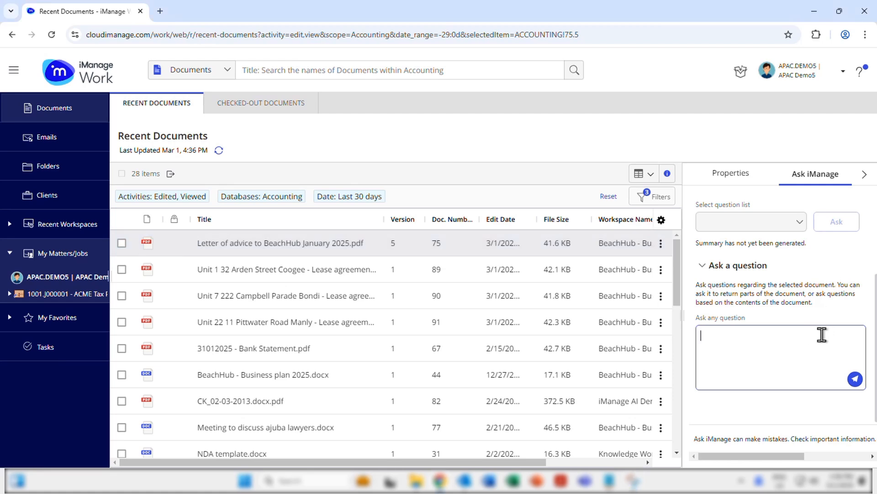
{"action": "type", "text": "Please draft an informal email to  the client summarising this document?"}
{"action": "left_click", "coordinate": [864, 408]}
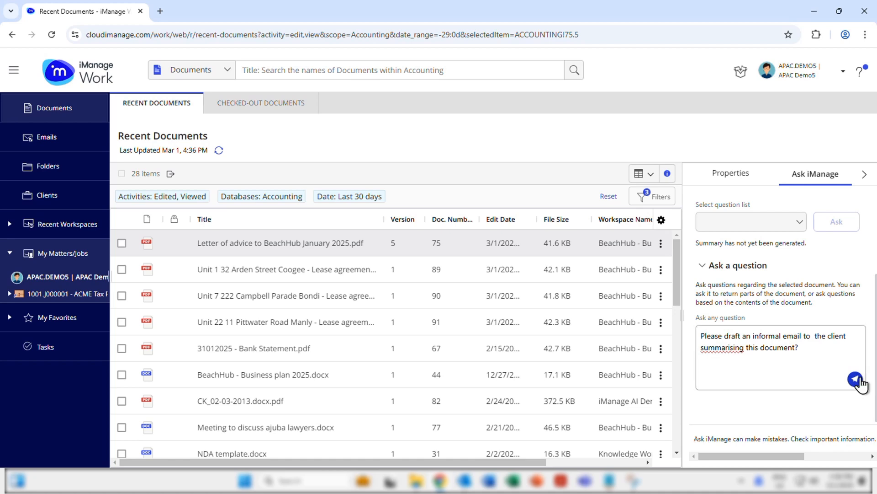
{"action": "left_click", "coordinate": [862, 379]}
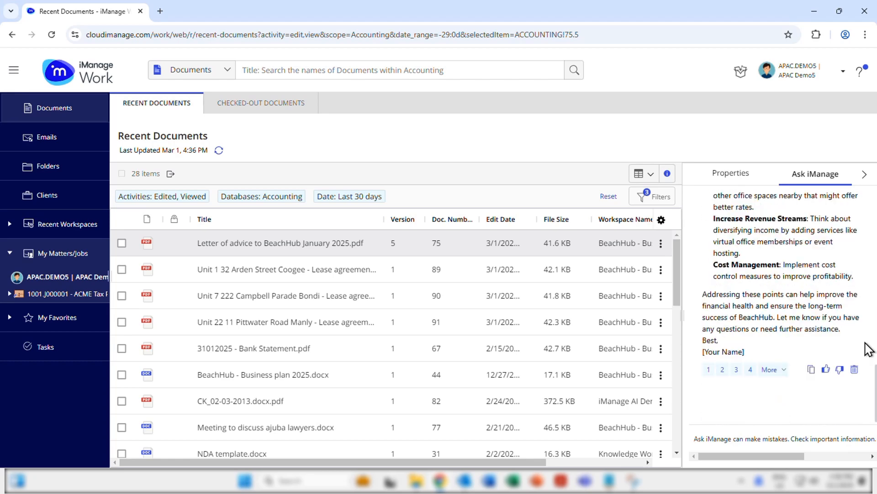
{"action": "mouse_move", "coordinate": [738, 372]}
{"action": "left_click", "coordinate": [812, 370]}
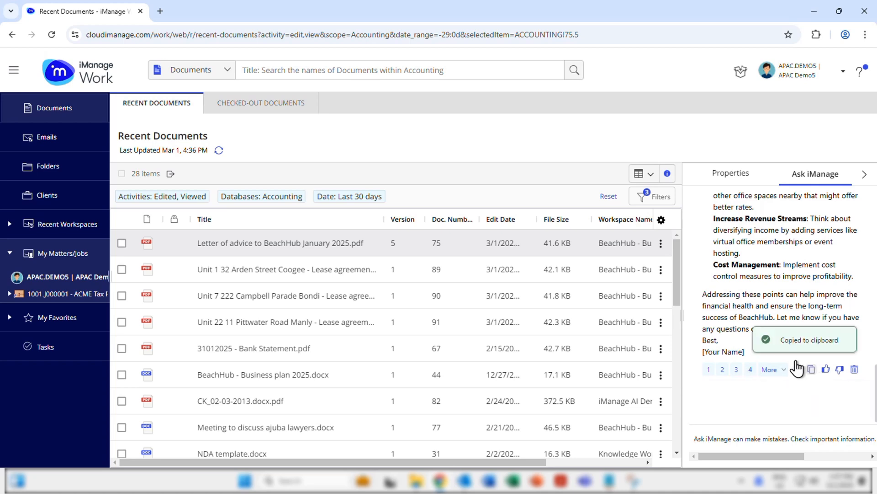
- Share the PDF "Letter of advice to BeachHub January 2025" by sending the document itself as an attachment to a new Outlook email
{"action": "left_click", "coordinate": [662, 242]}
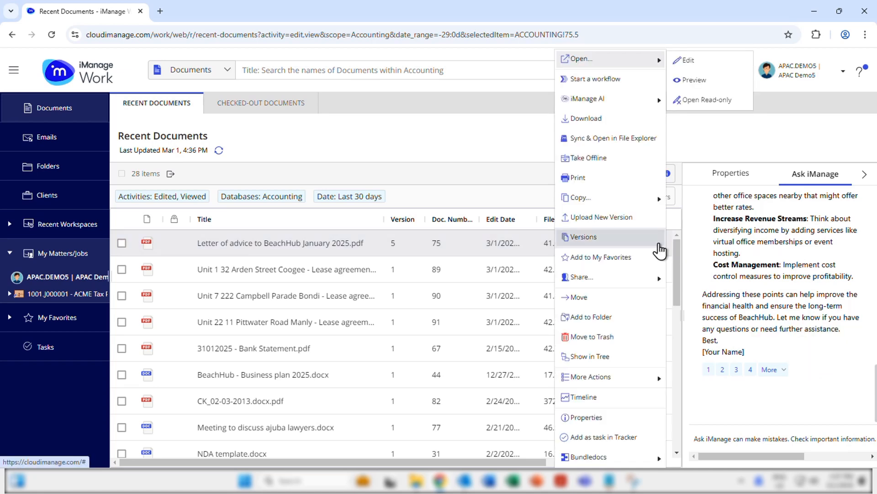
{"action": "mouse_move", "coordinate": [659, 276]}
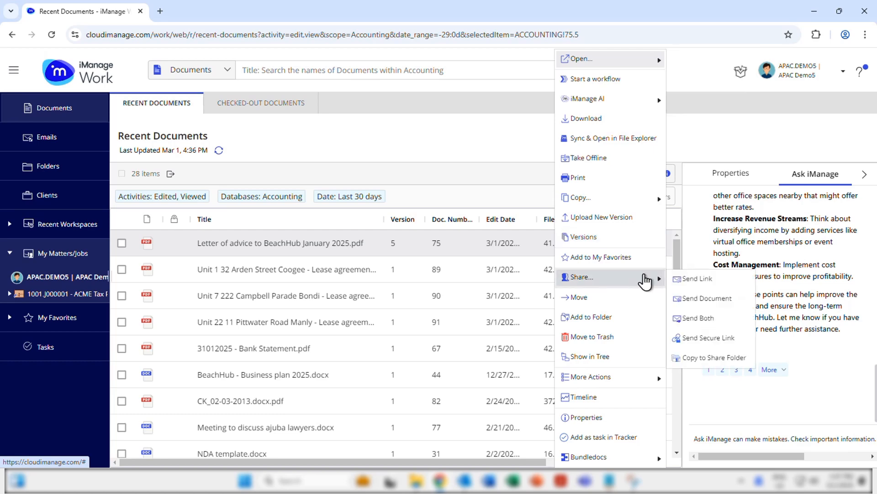
{"action": "left_click", "coordinate": [716, 302]}
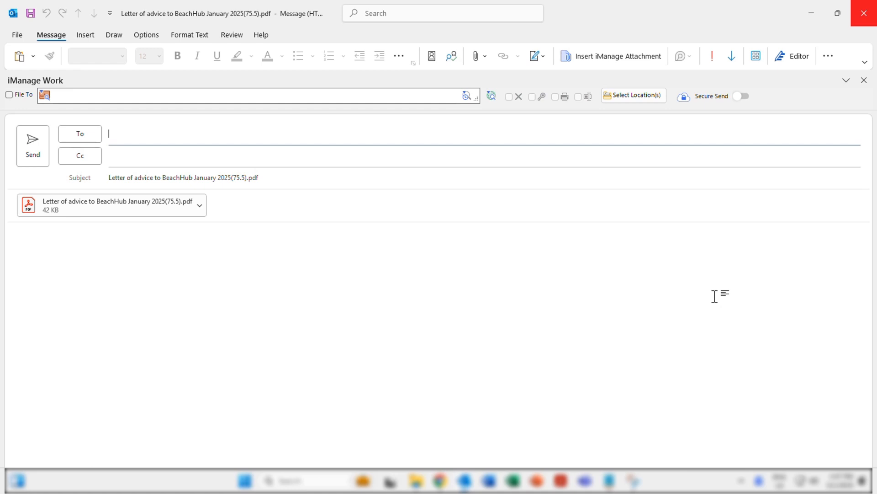
- Paste the copied summary into the email body and sign it off as "ABC Accountants"
{"action": "left_click", "coordinate": [200, 247]}
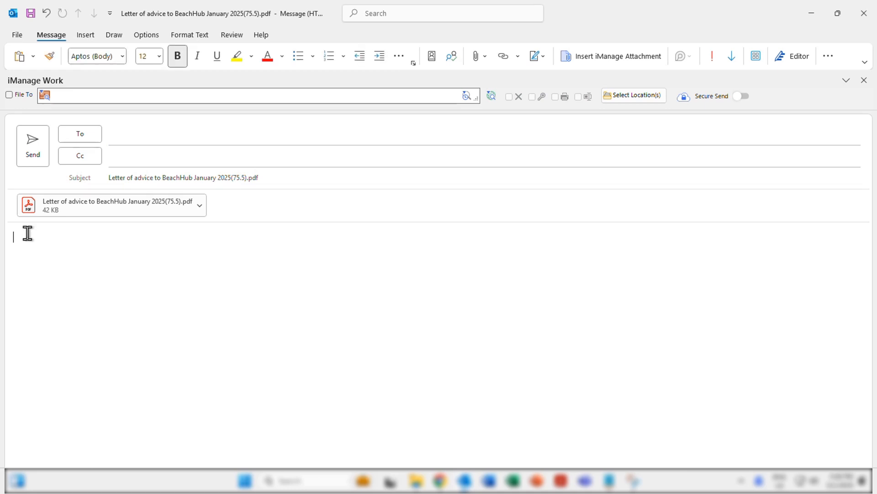
{"action": "key", "text": "ctrl+v"}
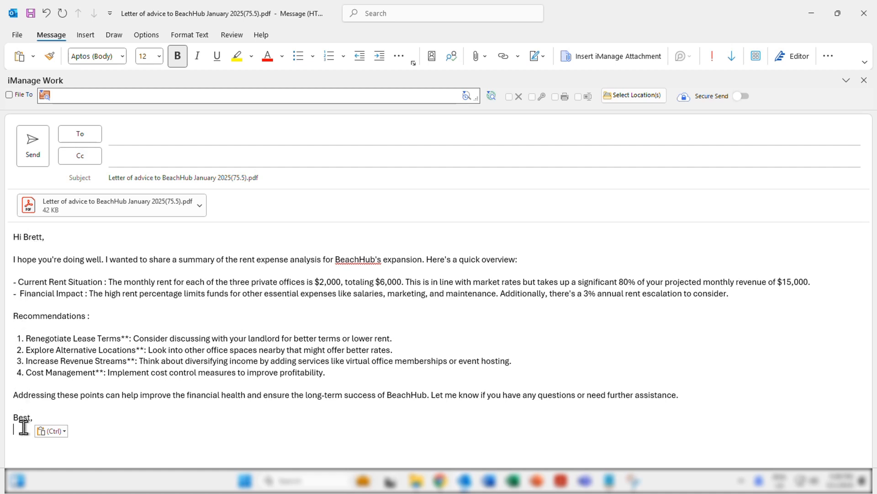
{"action": "type", "text": "ABC Ac"}
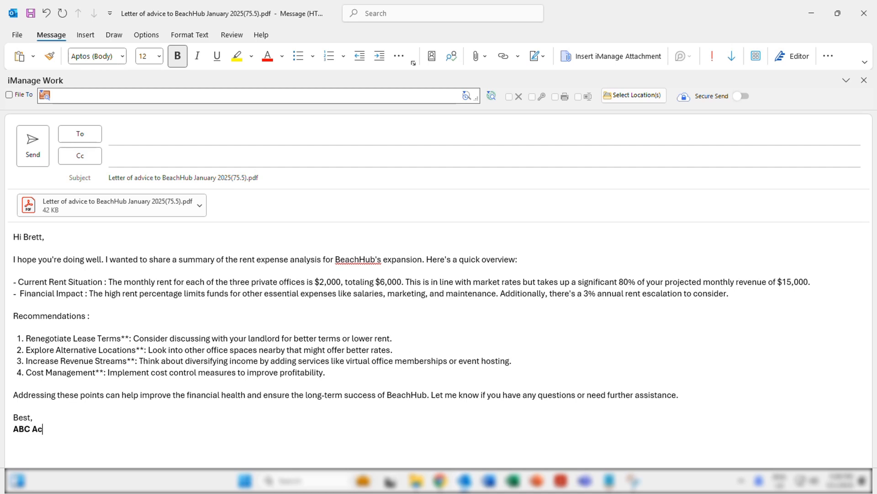
{"action": "type", "text": "countants"}
- Address the email to the client contact from the suggested recipients and send it
{"action": "left_click", "coordinate": [122, 133]}
{"action": "type", "text": "bre"}
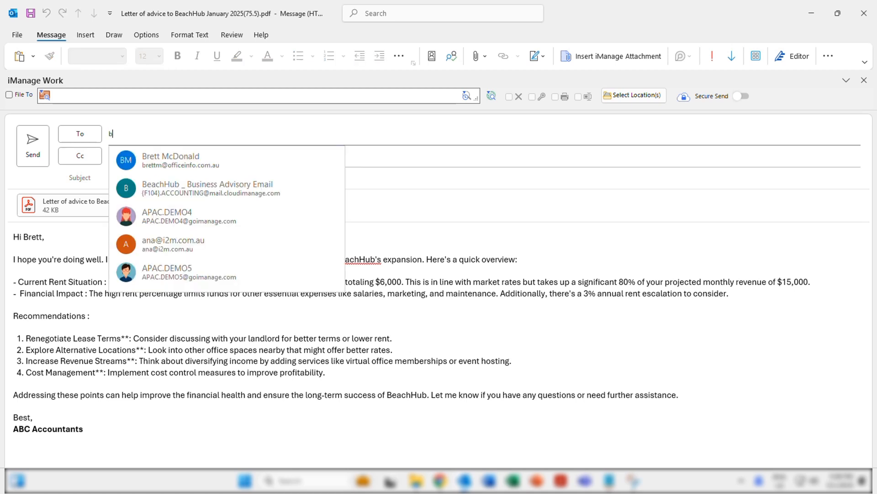
{"action": "left_click", "coordinate": [155, 162]}
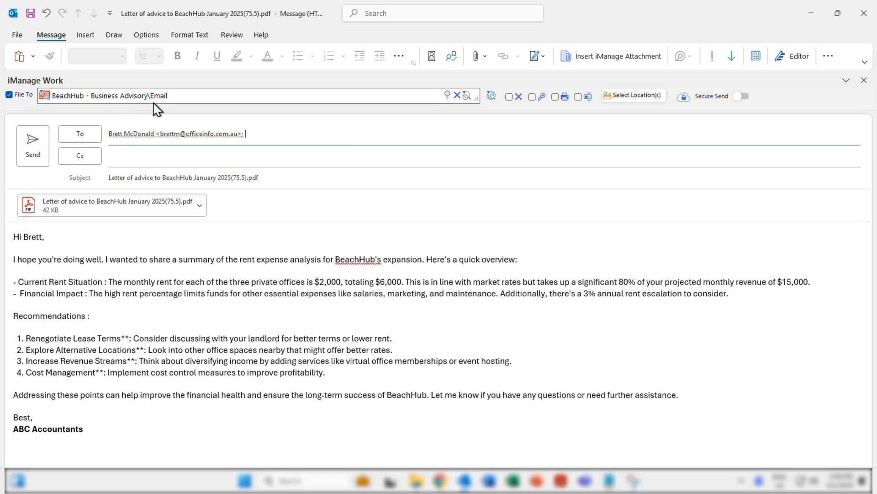
{"action": "left_click", "coordinate": [32, 150]}
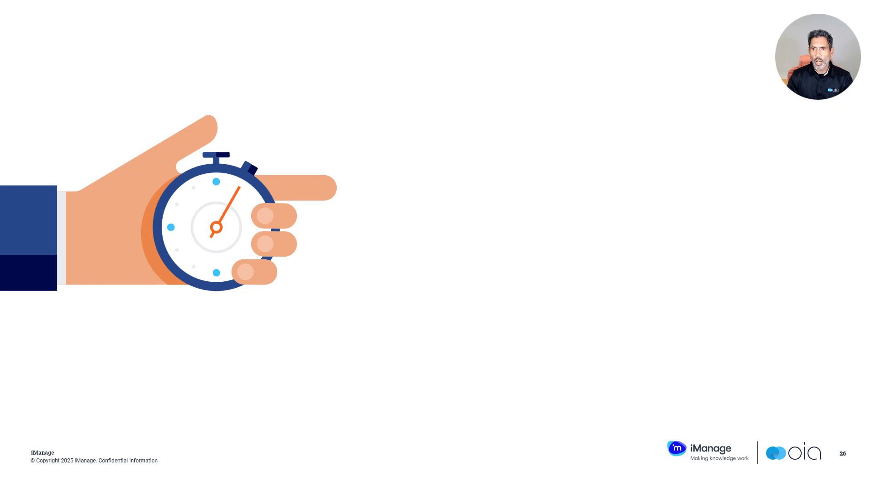
{"action": "key", "text": "Right"}
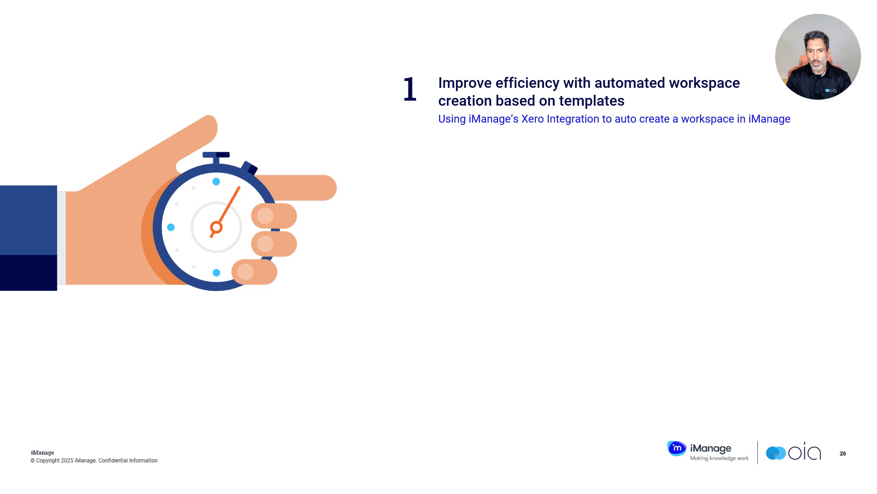
{"action": "key", "text": "Right"}
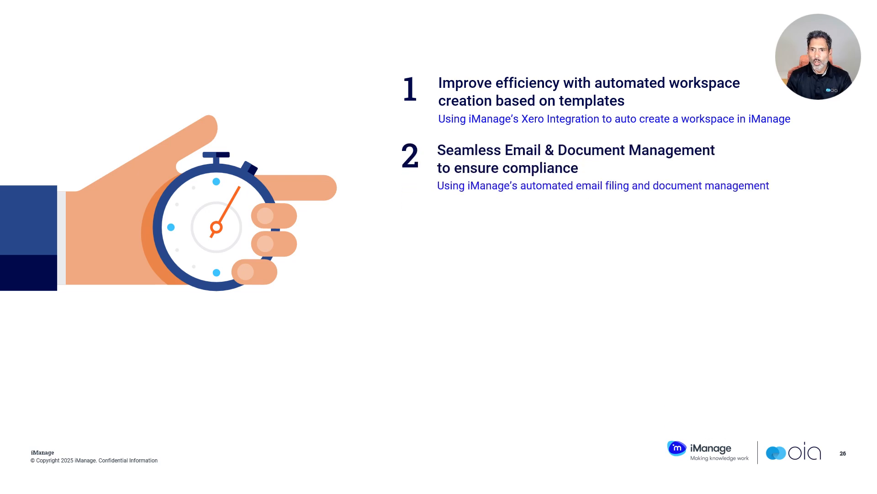